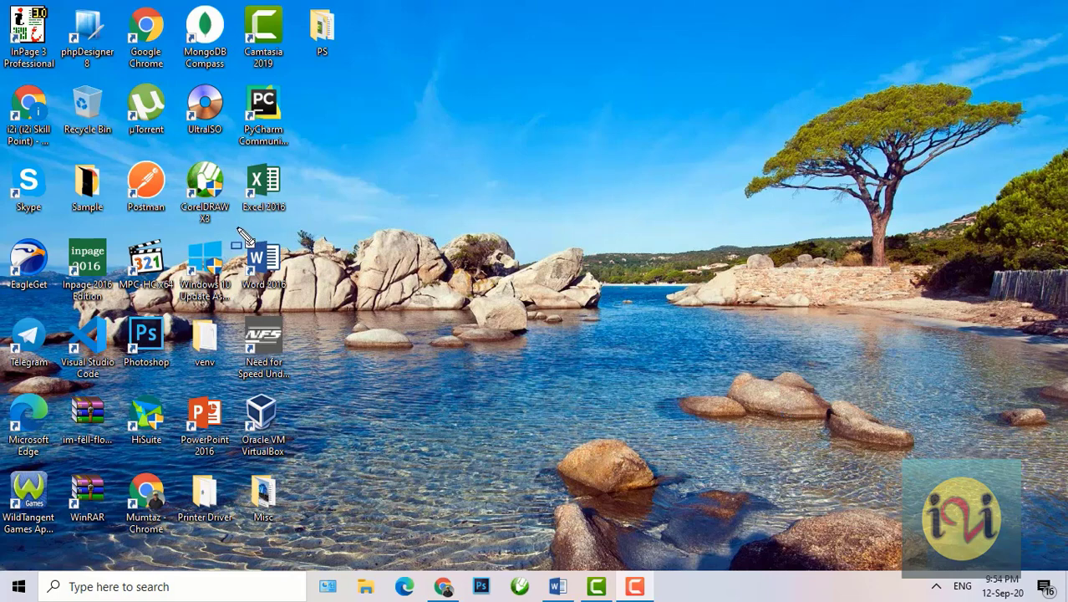
pyautogui.moveTo(242, 228); pyautogui.dragTo(306, 308)
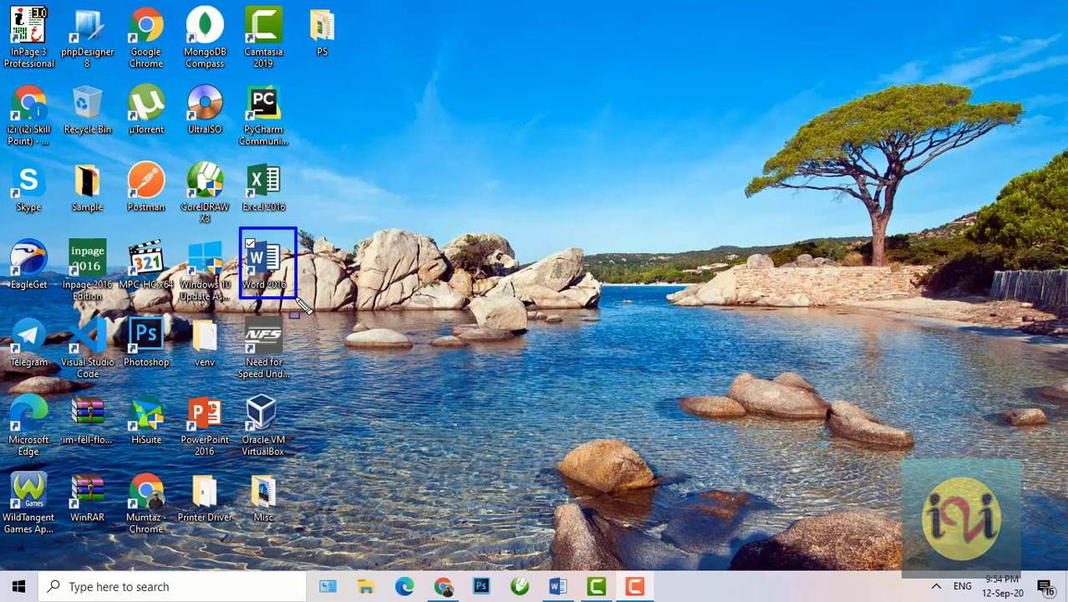
pyautogui.moveTo(305, 307); pyautogui.dragTo(308, 310)
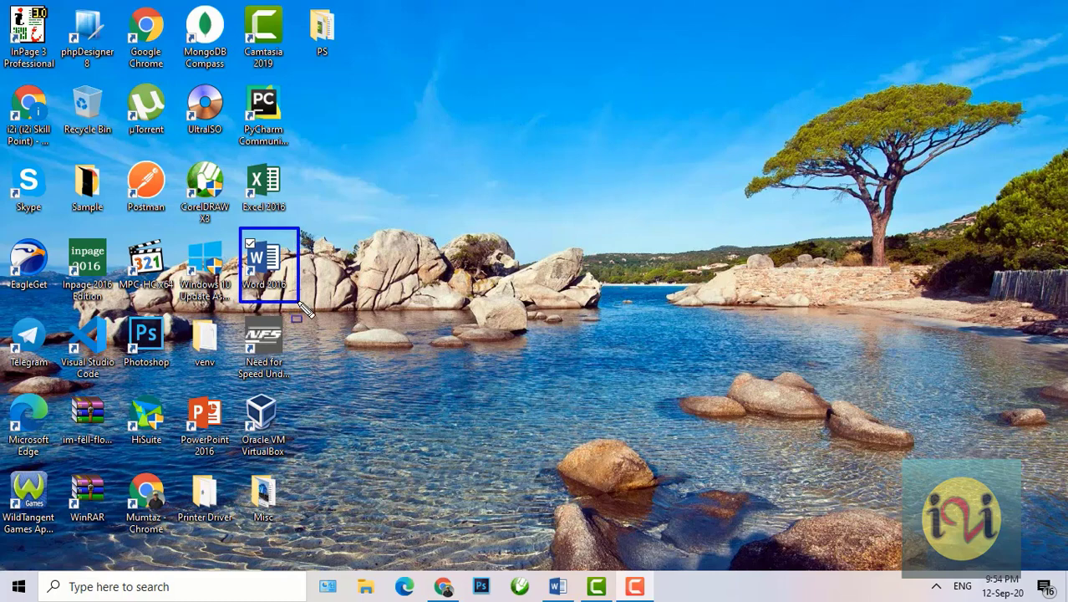
pyautogui.moveTo(307, 311); pyautogui.dragTo(307, 312)
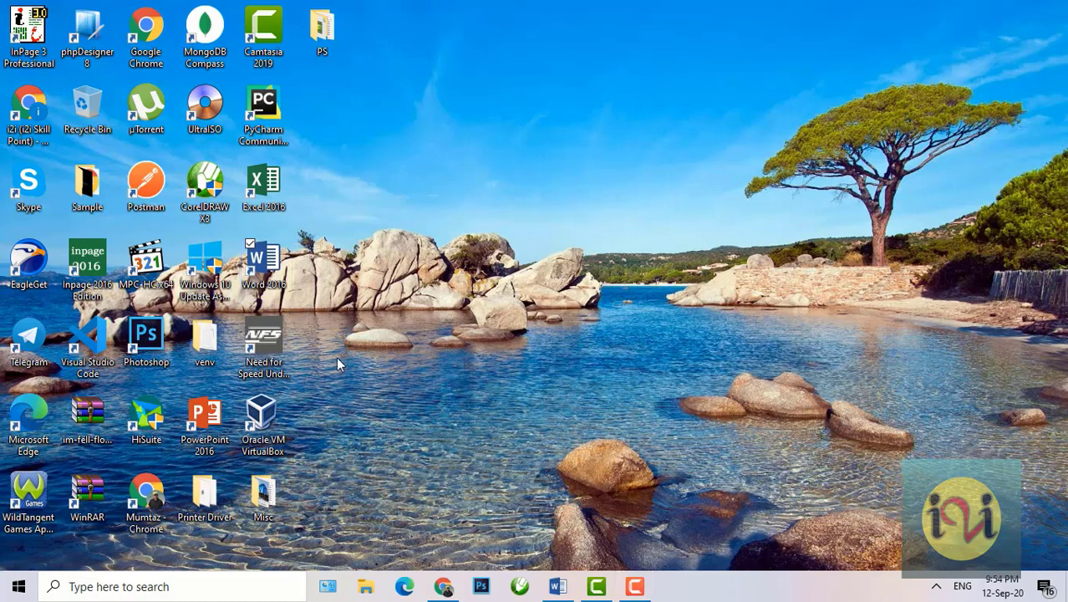
# Switch to Word with its start screen for creating a new document.
pyautogui.click(558, 588)
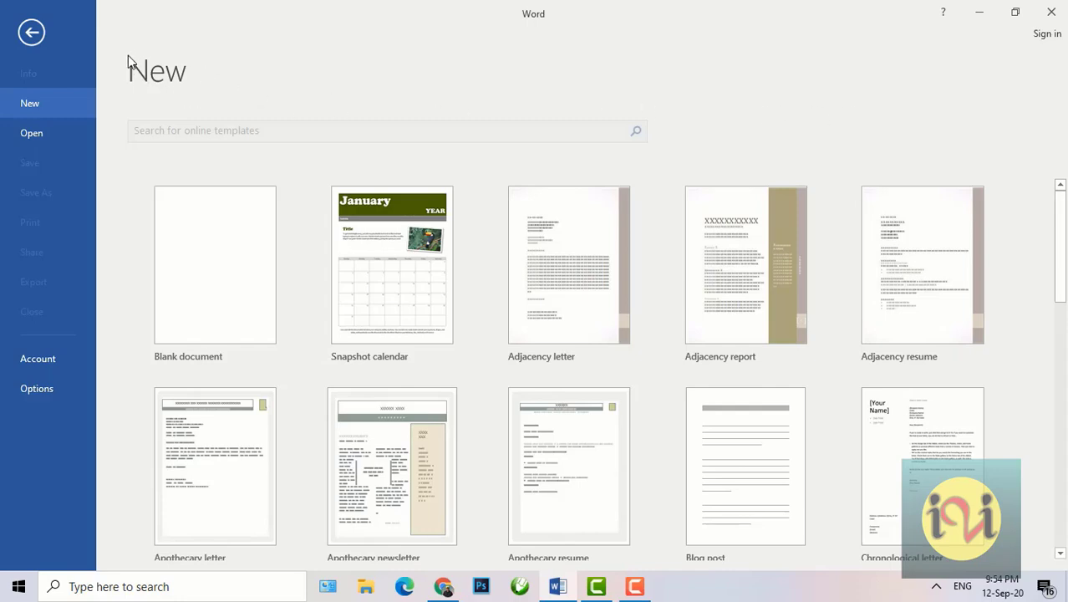
pyautogui.moveTo(128, 49)
pyautogui.mouseDown()
pyautogui.moveTo(185, 75)
pyautogui.moveTo(198, 93)
pyautogui.mouseUp()
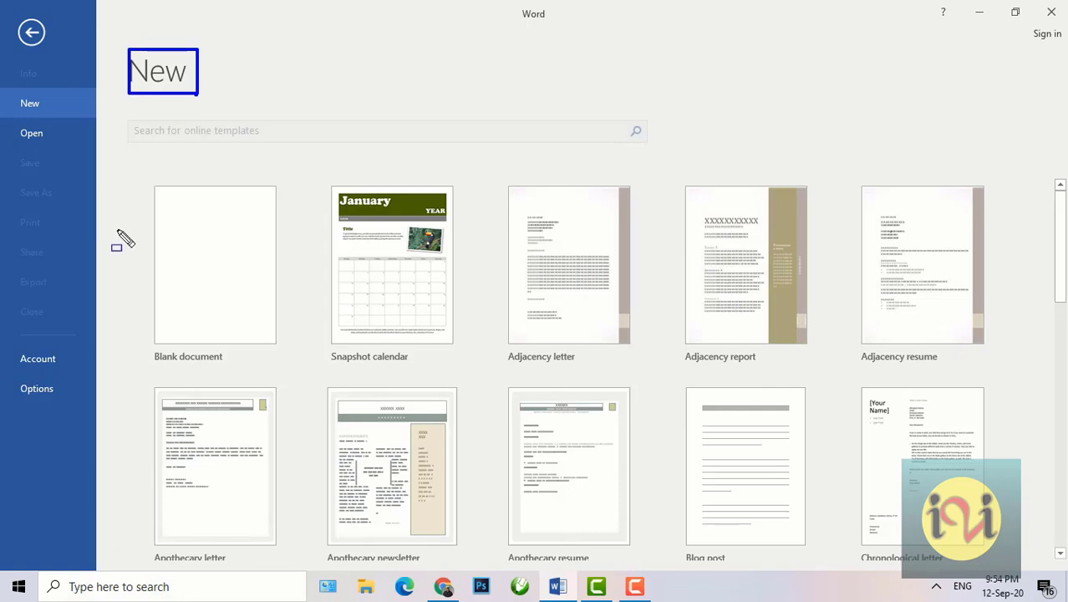
pyautogui.moveTo(135, 178)
pyautogui.mouseDown()
pyautogui.moveTo(197, 180)
pyautogui.moveTo(280, 281)
pyautogui.moveTo(298, 360)
pyautogui.mouseUp()
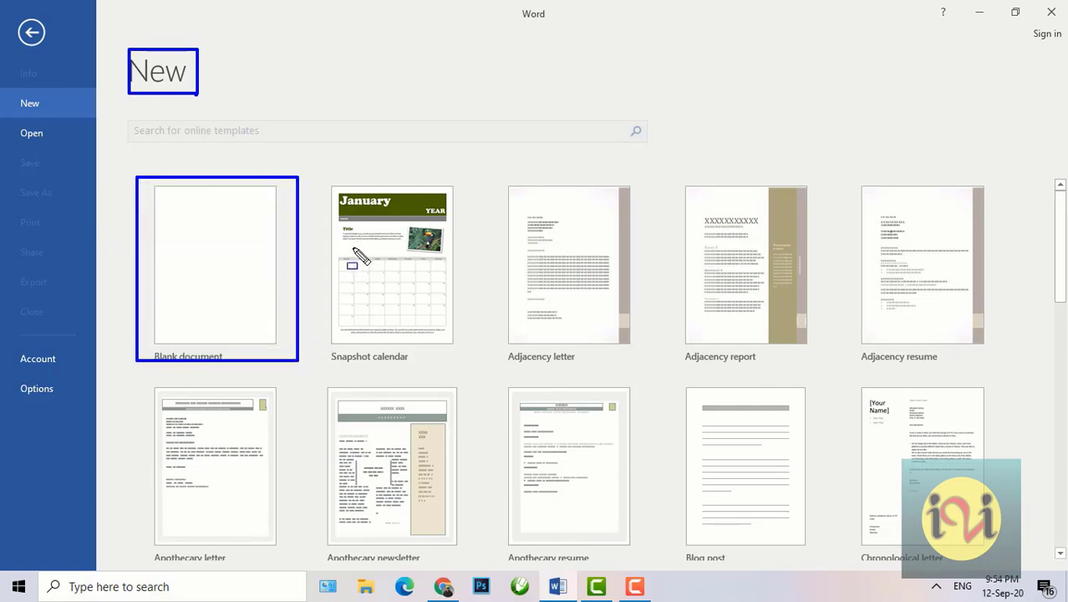
pyautogui.moveTo(326, 176)
pyautogui.mouseDown()
pyautogui.moveTo(465, 246)
pyautogui.moveTo(470, 365)
pyautogui.mouseUp()
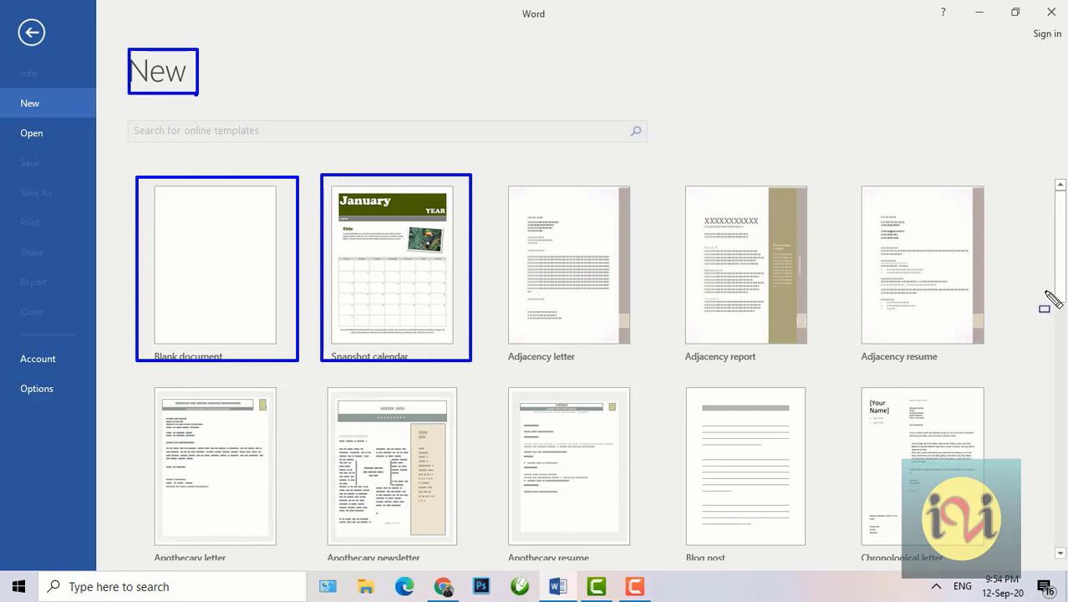
pyautogui.press('Escape')
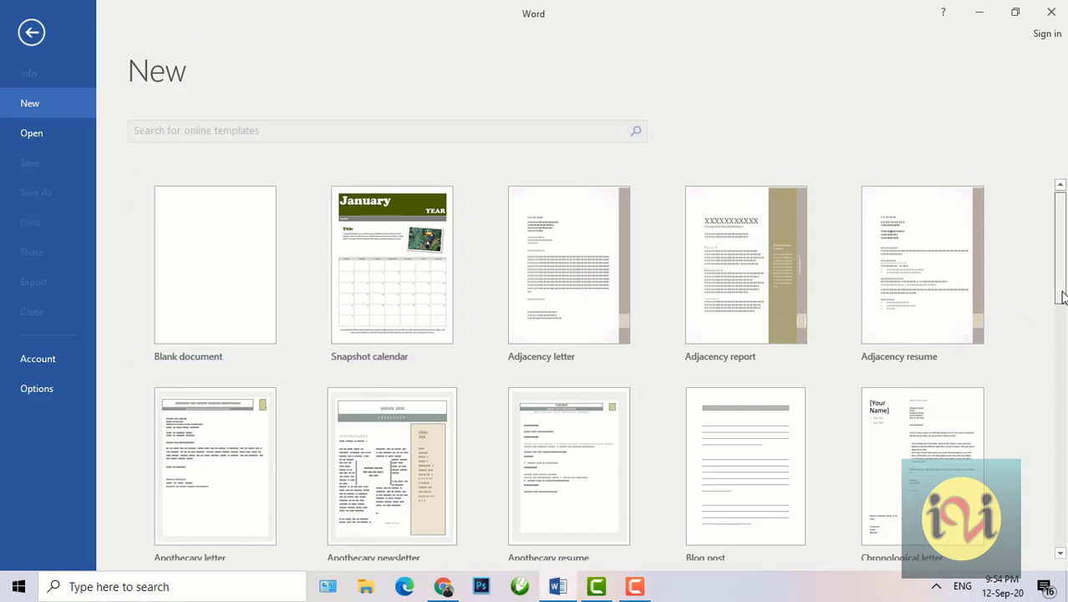
pyautogui.moveTo(1062, 296)
pyautogui.mouseDown()
pyautogui.moveTo(1062, 505)
pyautogui.moveTo(1064, 266)
pyautogui.mouseUp()
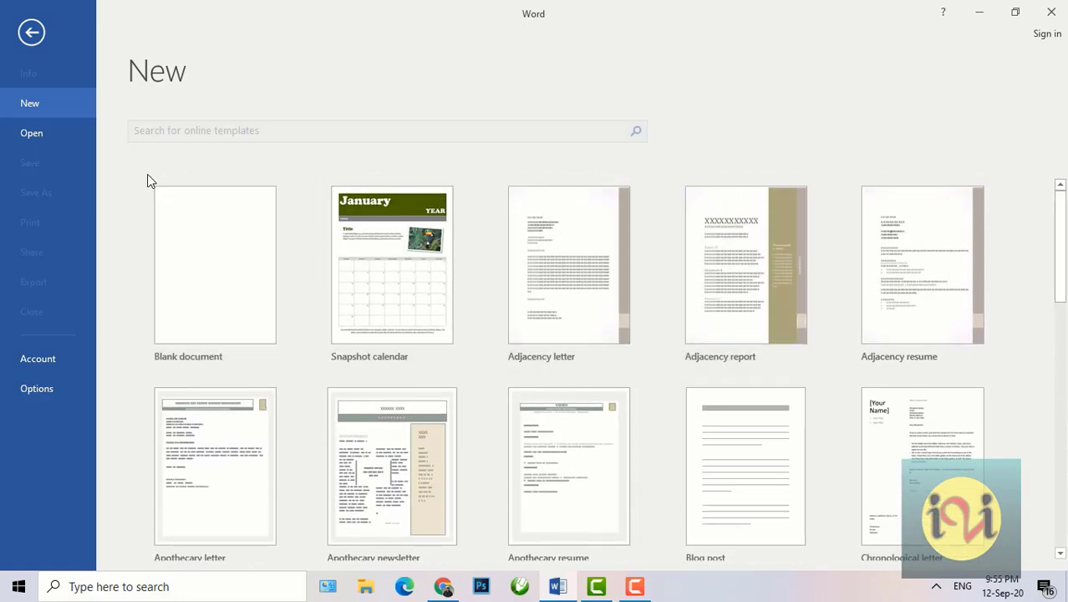
# Create a new blank document.
pyautogui.click(177, 230)
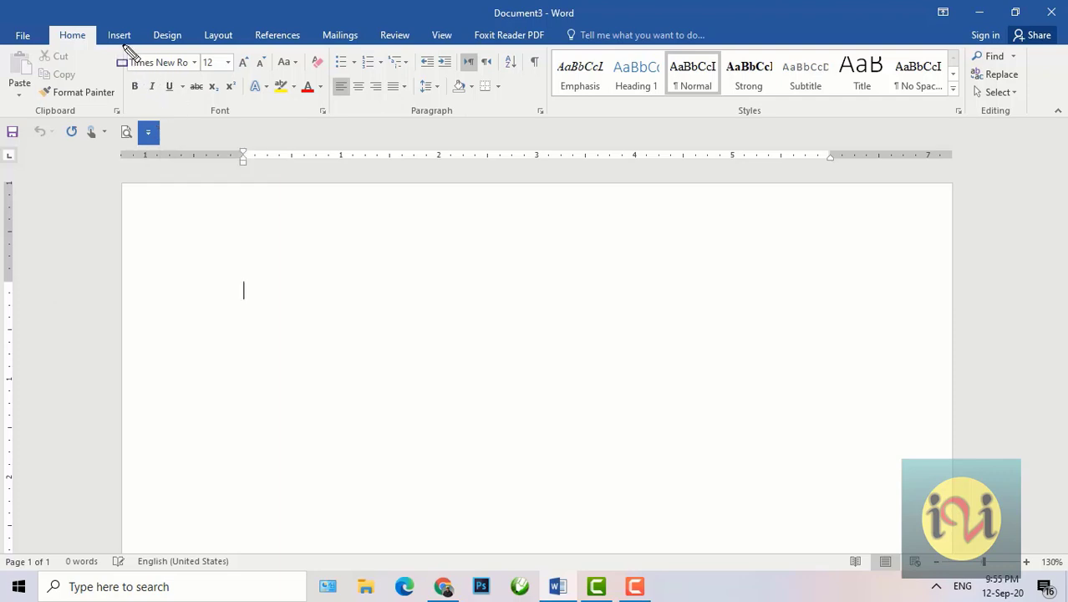
pyautogui.moveTo(123, 44)
pyautogui.mouseDown()
pyautogui.moveTo(144, 65)
pyautogui.moveTo(330, 79)
pyautogui.moveTo(335, 119)
pyautogui.mouseUp()
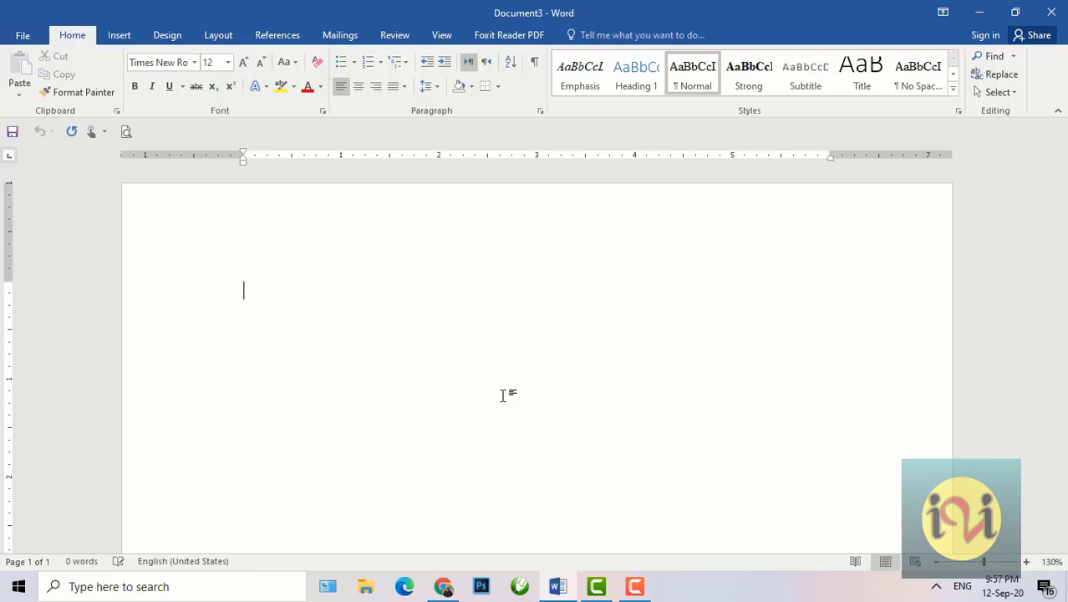
# Write "A quick brown fox jumps over the lazy dog." on the first line and centre the paragraph.
pyautogui.write('A quick')
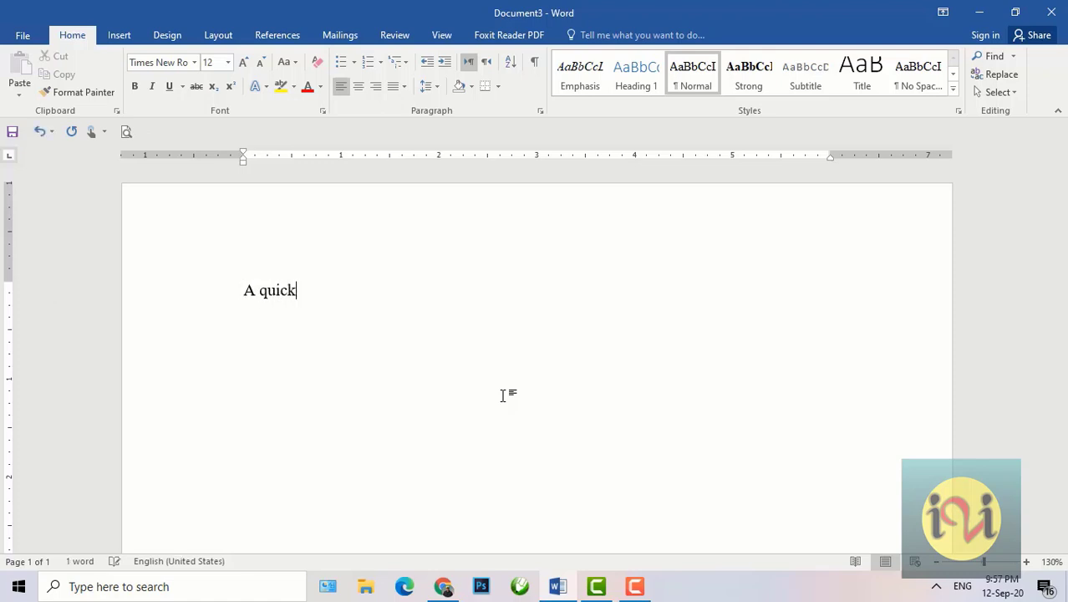
pyautogui.write(' brown fox')
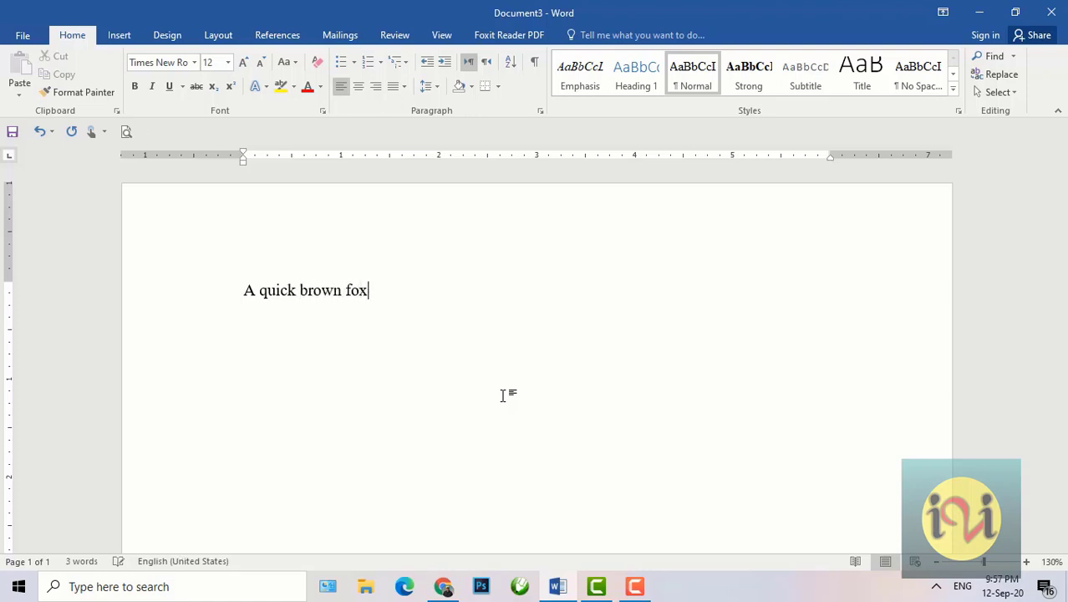
pyautogui.write(' jumps over ')
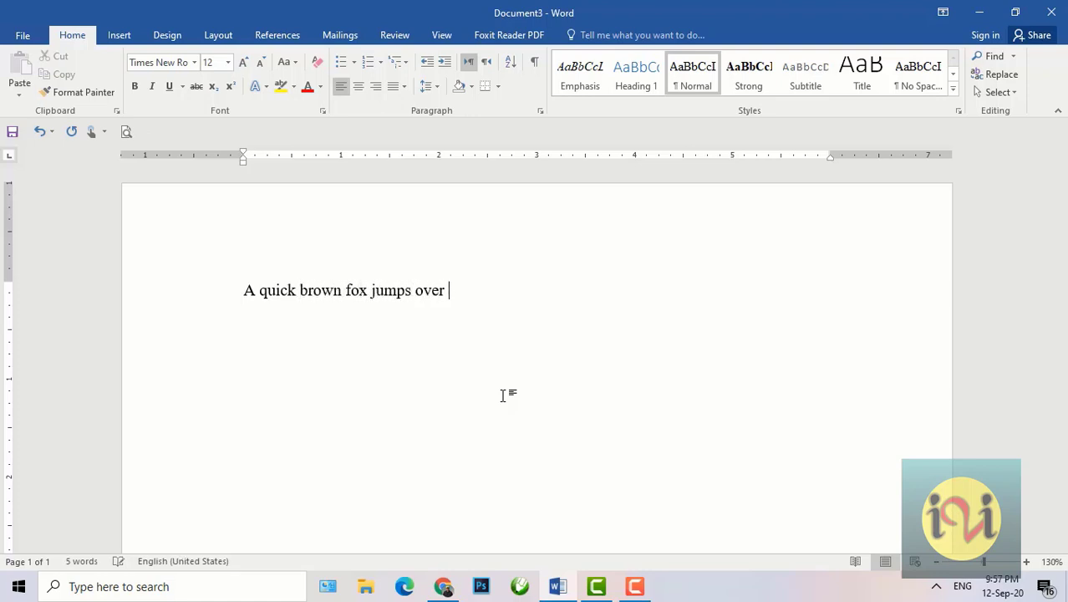
pyautogui.write('the lay')
pyautogui.press('BackSpace')
pyautogui.press('BackSpace')
pyautogui.write('zy dog')
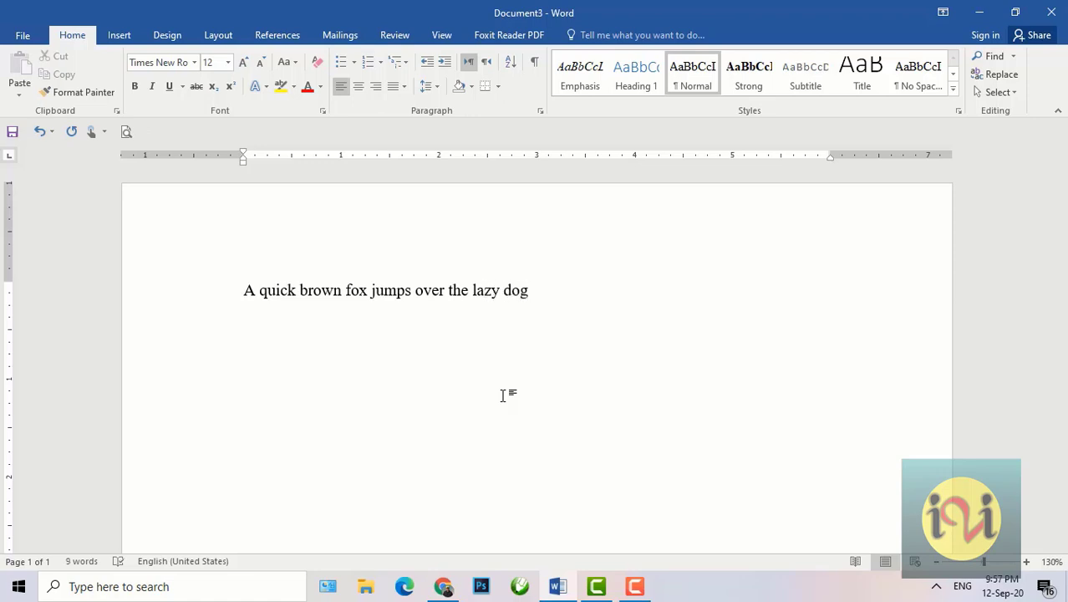
pyautogui.write('.')
pyautogui.hotkey('ctrl', 'e')
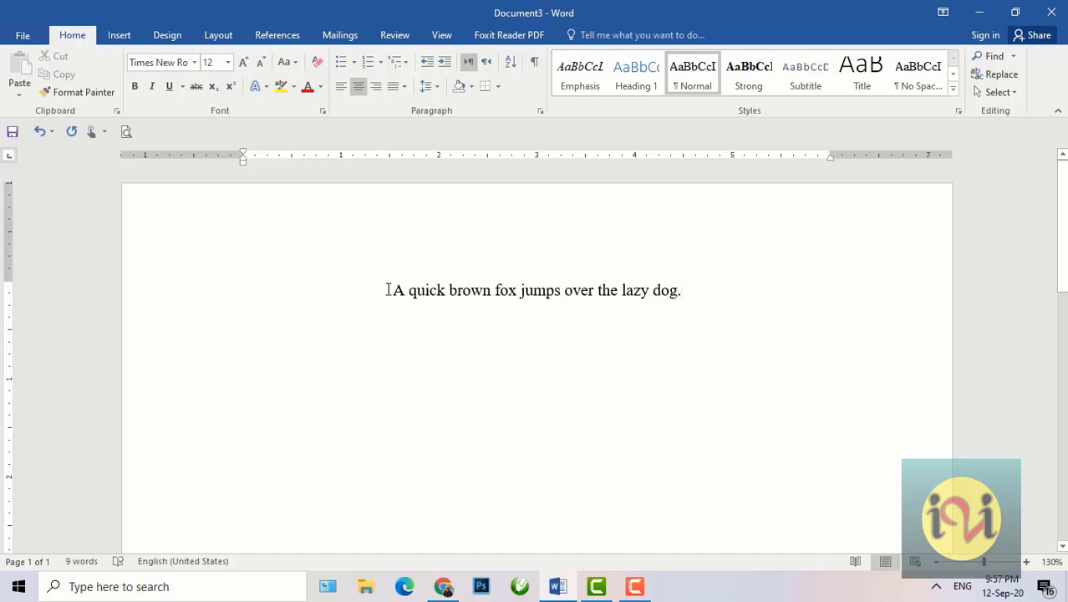
# Practise selecting the whole sentence and clearing the selection again.
pyautogui.moveTo(387, 290); pyautogui.dragTo(704, 294)
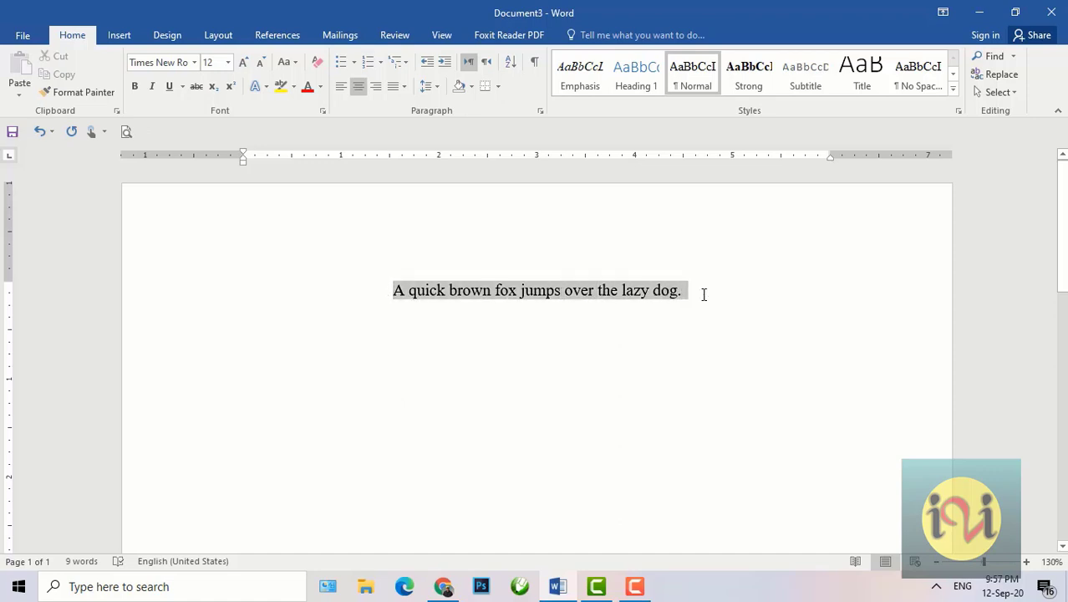
pyautogui.click(599, 320)
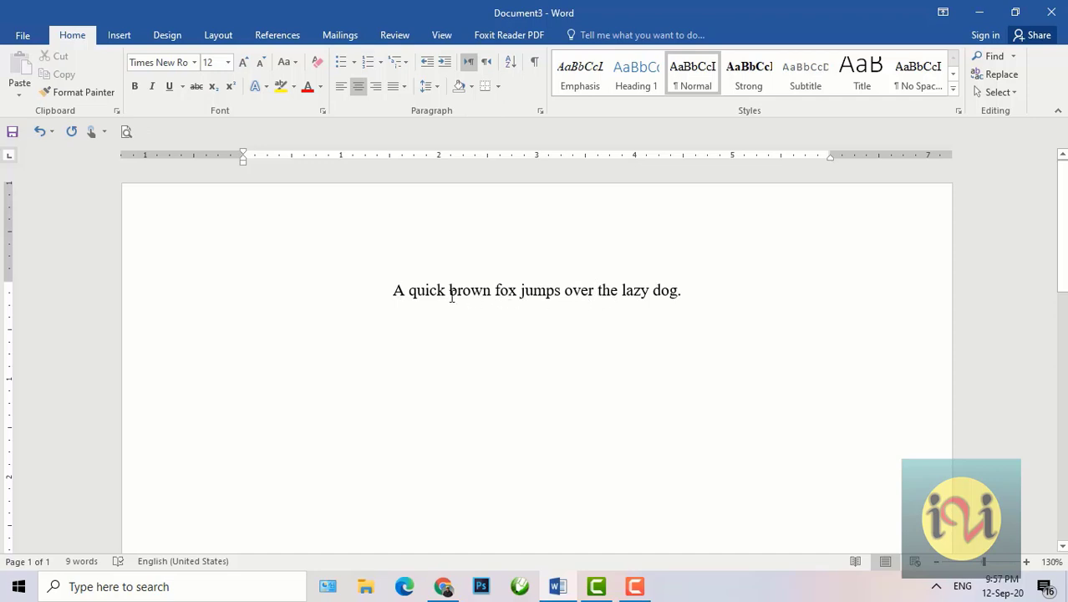
pyautogui.click(380, 288)
pyautogui.moveTo(431, 288); pyautogui.dragTo(683, 326)
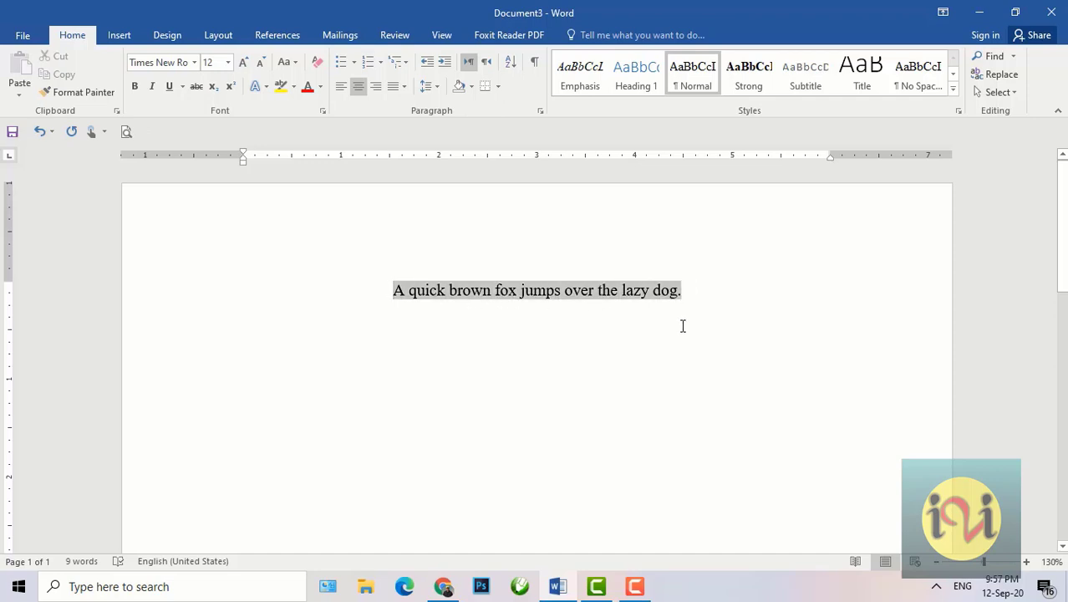
pyautogui.click(526, 344)
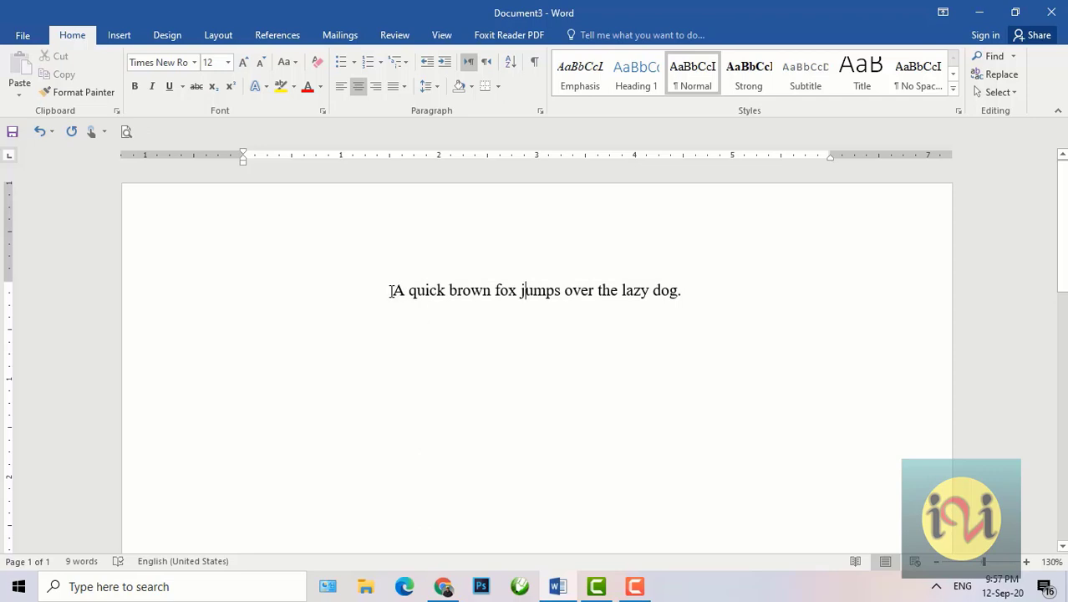
# Select the whole sentence and set its font to Source Sans Pro Semibold.
pyautogui.moveTo(390, 290); pyautogui.dragTo(693, 311)
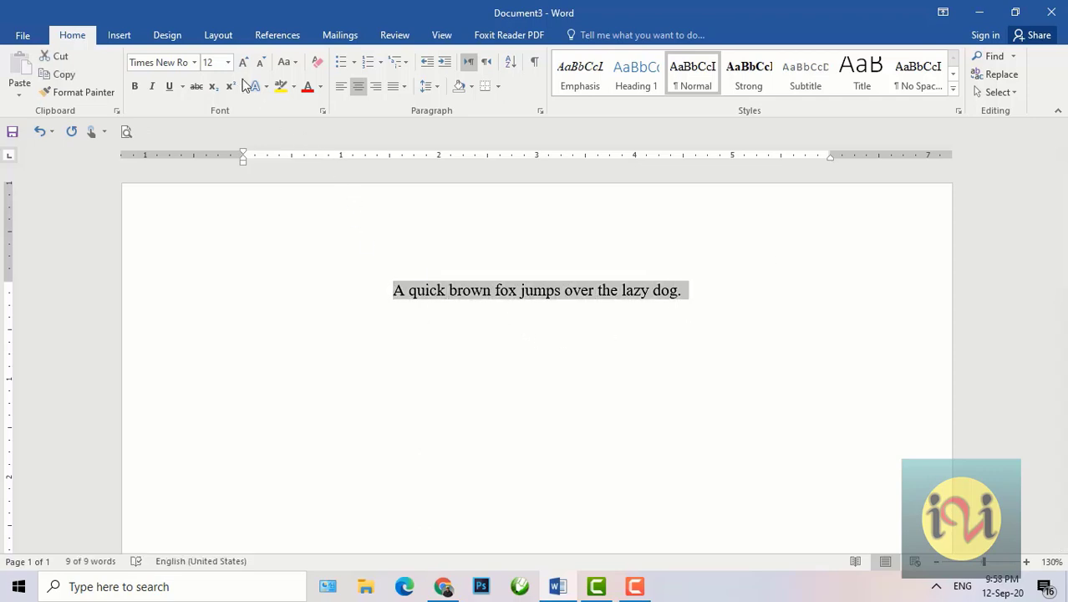
pyautogui.click(193, 63)
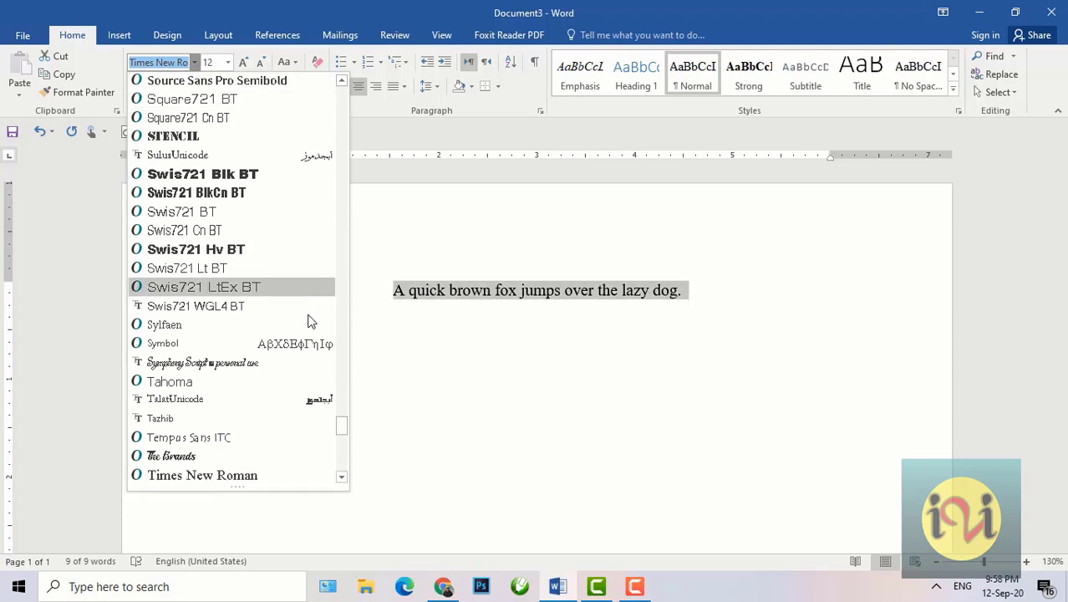
pyautogui.click(213, 83)
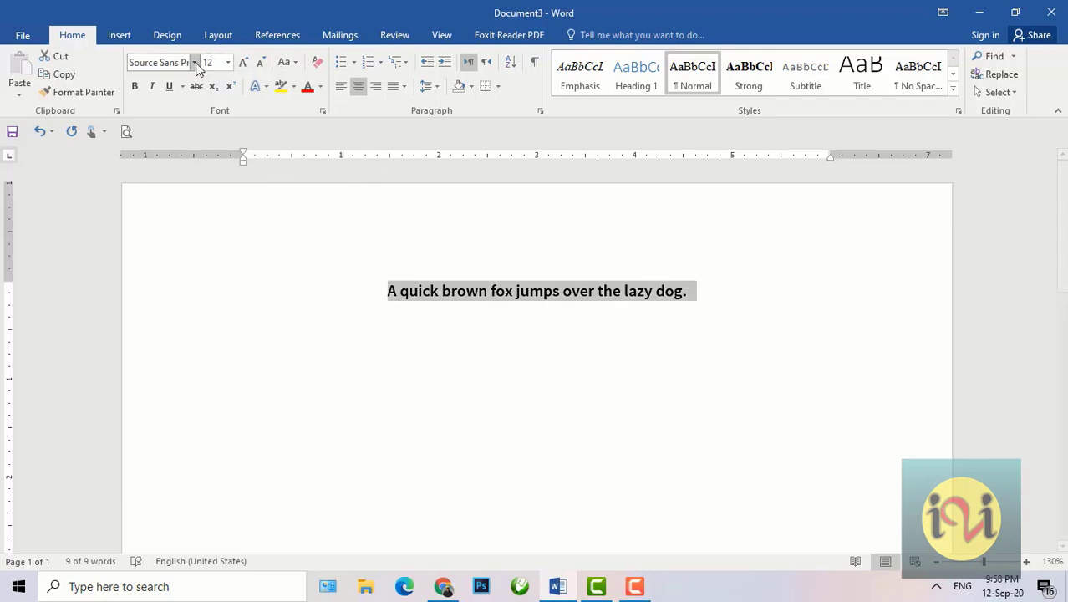
# Try the selected sentence in the recently used fonts Arial Black and Bookman Old Style, in that order.
pyautogui.click(195, 63)
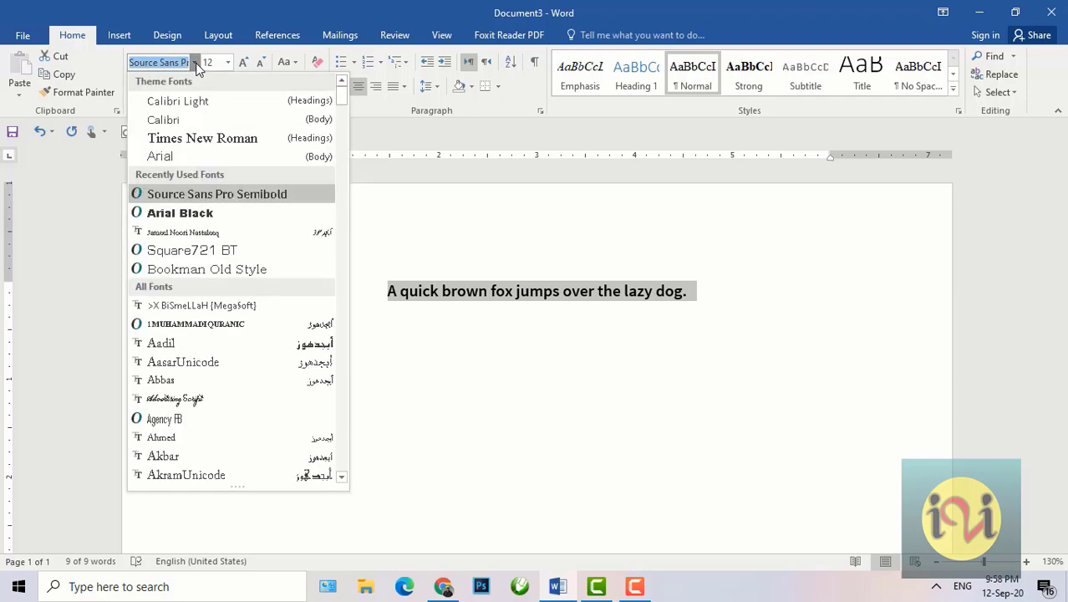
pyautogui.click(187, 210)
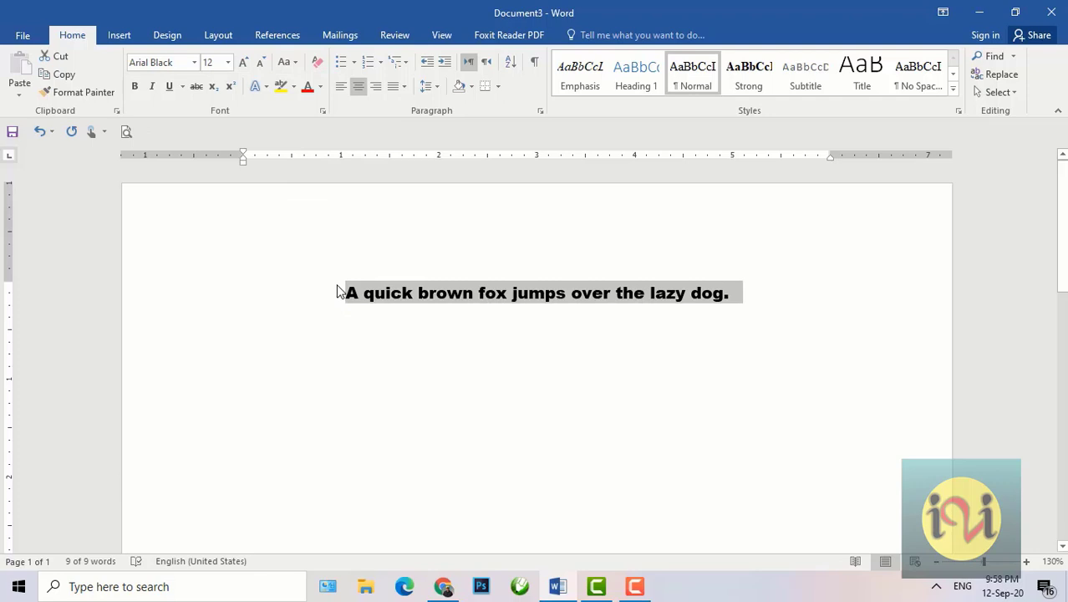
pyautogui.click(194, 63)
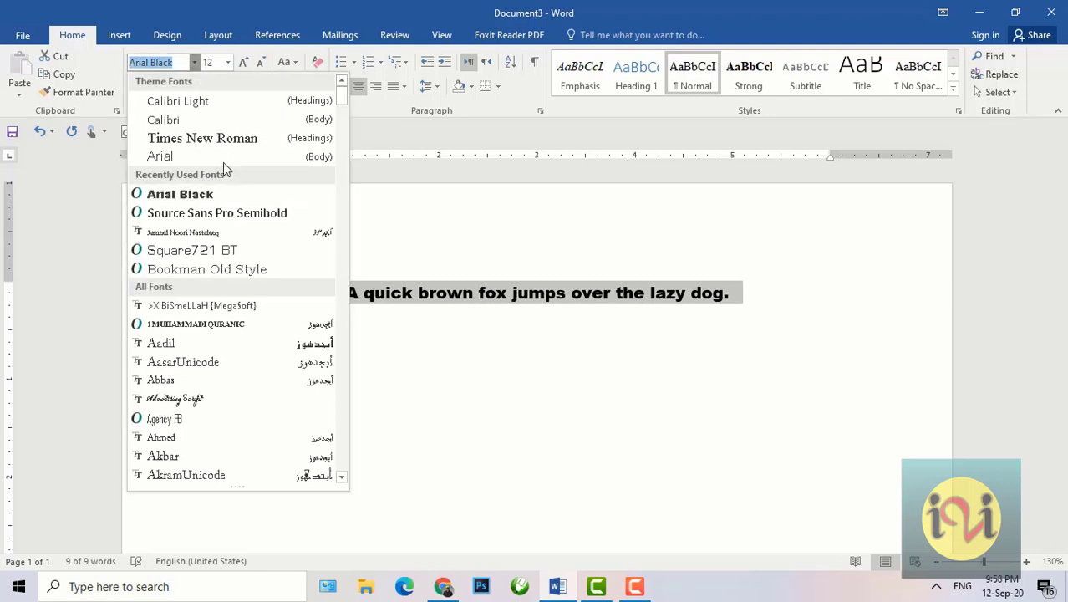
pyautogui.click(191, 272)
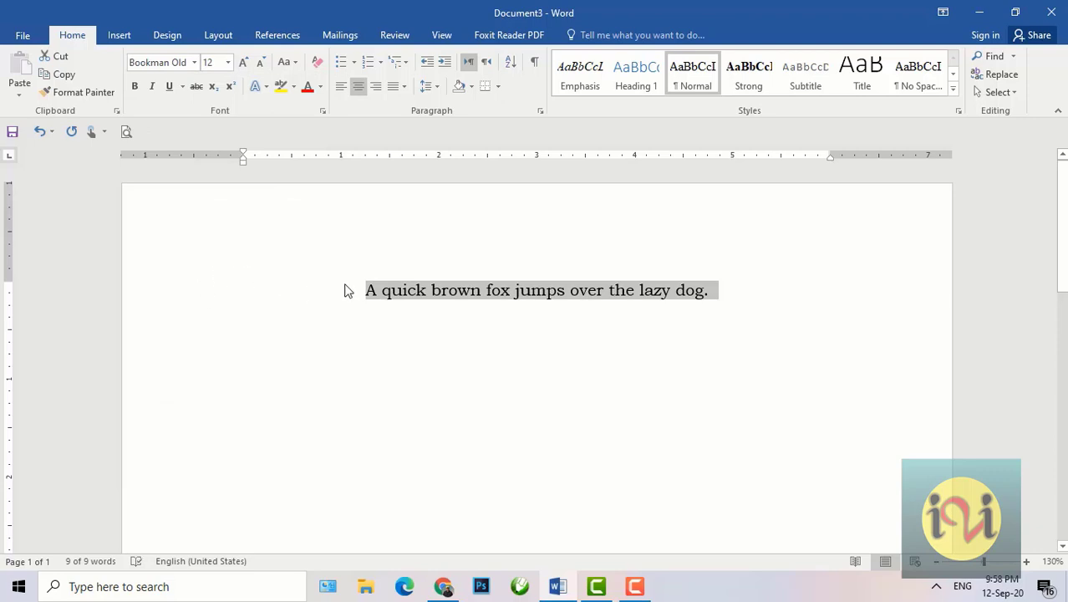
# Set the font of the selected sentence to Black Quality.
pyautogui.click(194, 67)
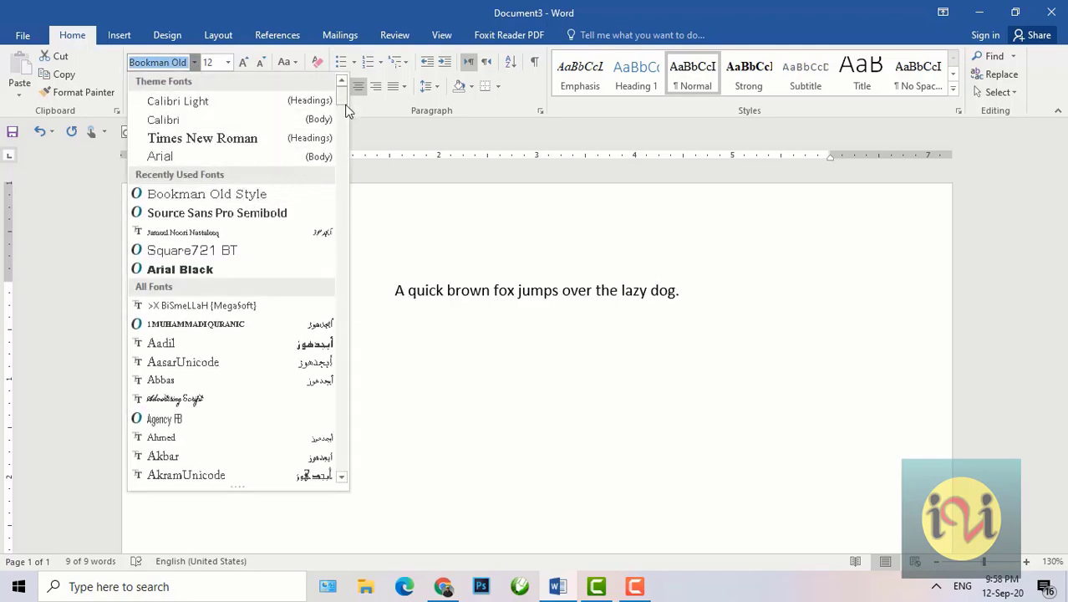
pyautogui.scroll(-1, 347, 108)
pyautogui.moveTo(348, 108); pyautogui.dragTo(347, 167)
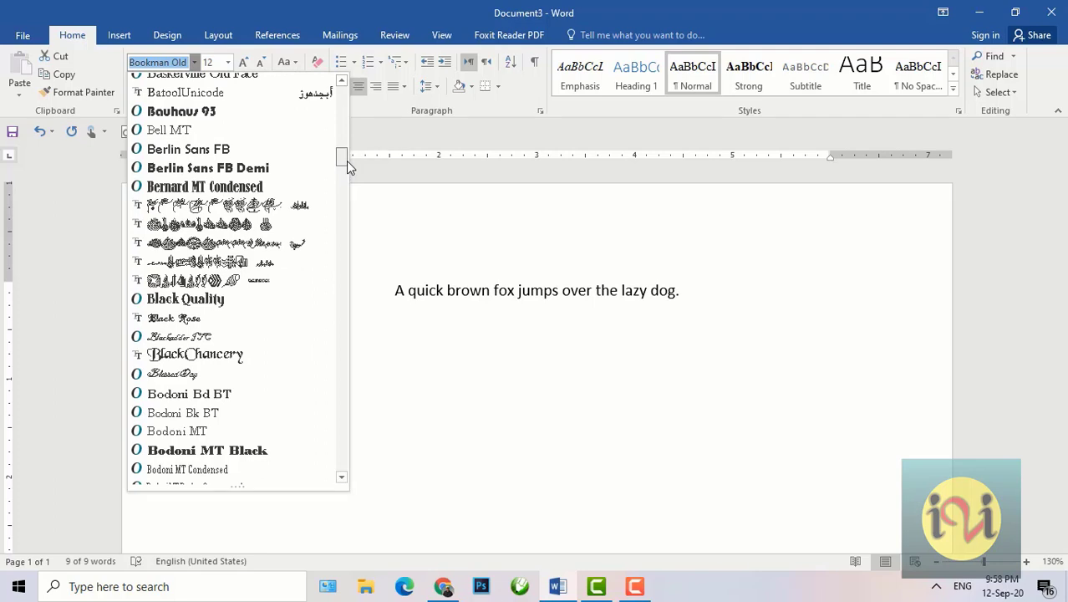
pyautogui.click(208, 304)
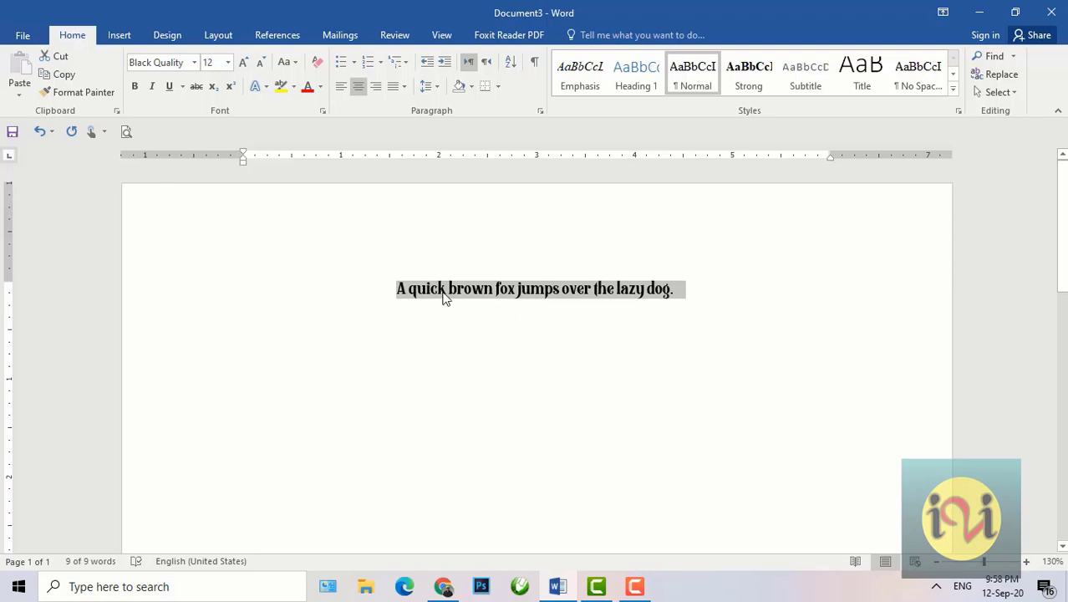
pyautogui.click(195, 64)
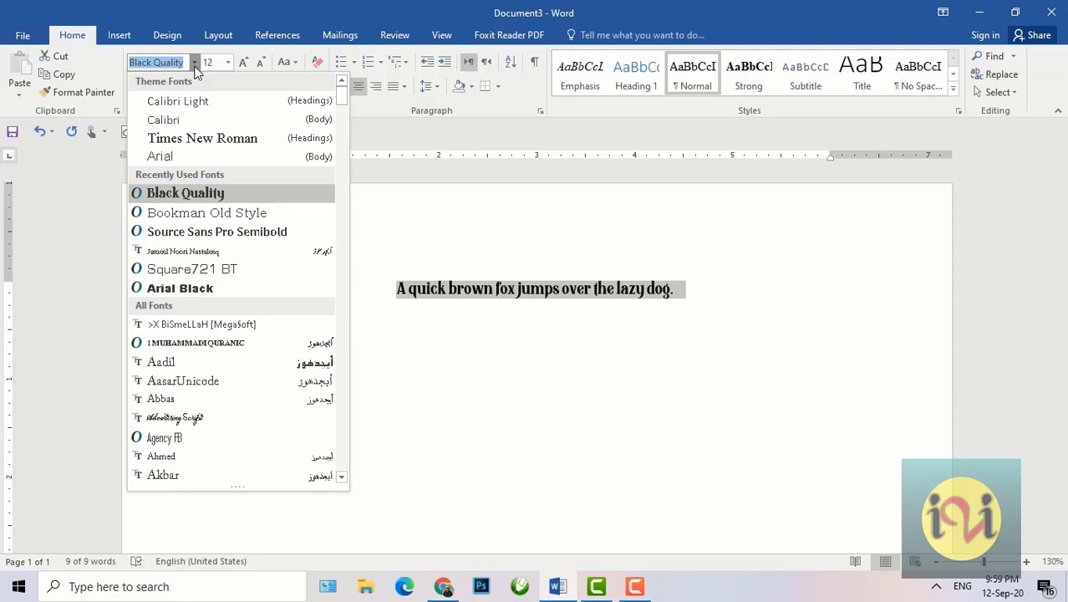
pyautogui.click(194, 63)
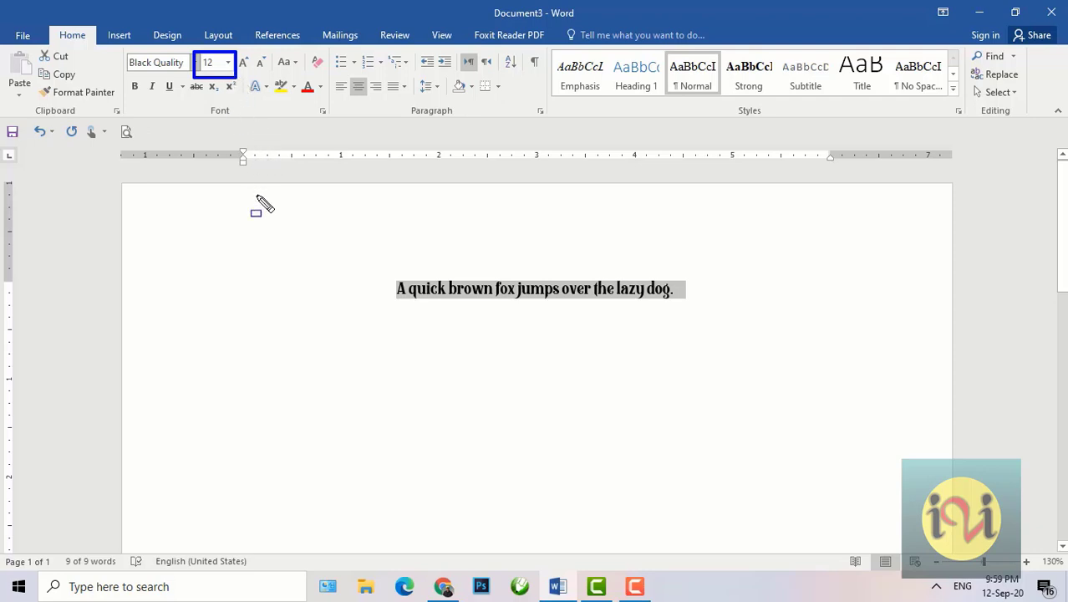
pyautogui.moveTo(372, 262)
pyautogui.mouseDown()
pyautogui.moveTo(690, 293)
pyautogui.moveTo(717, 317)
pyautogui.mouseUp()
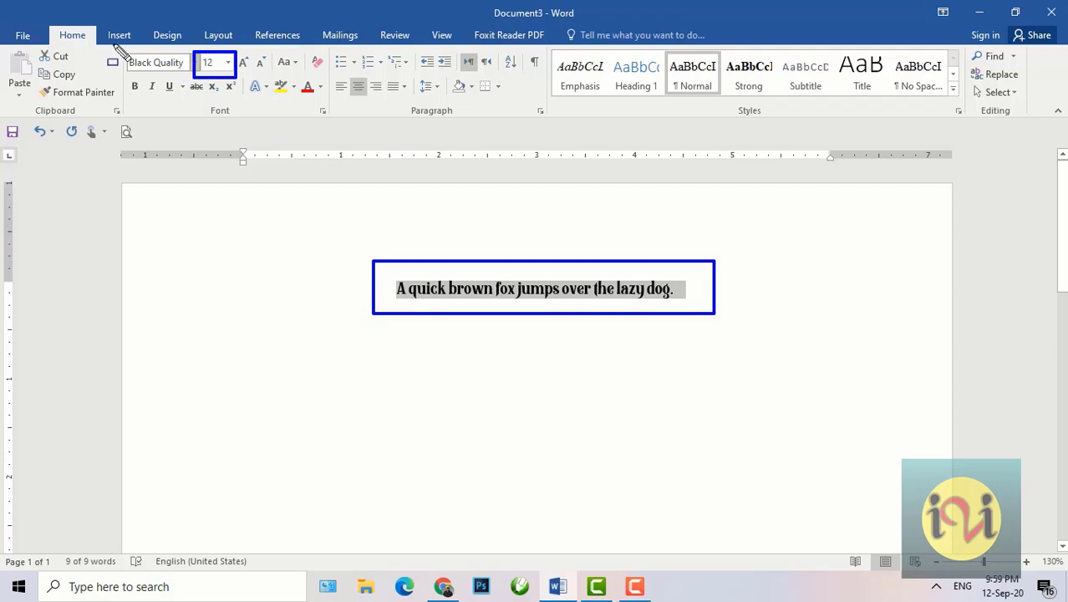
pyautogui.press('Escape')
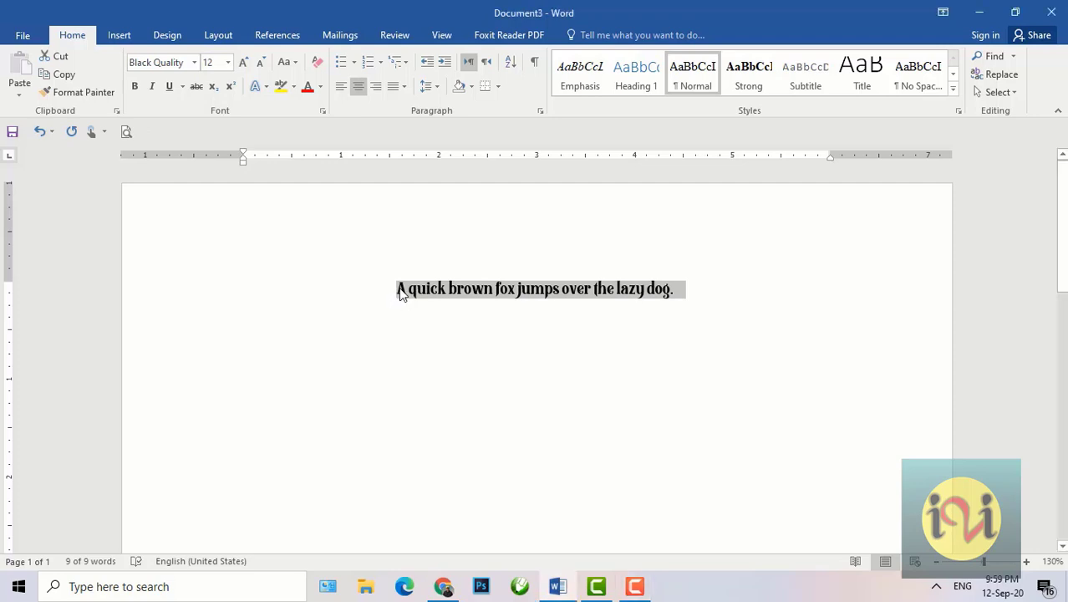
# Select the whole sentence, set its font size to 18 and clear the selection.
pyautogui.click(401, 290)
pyautogui.moveTo(398, 289); pyautogui.dragTo(702, 291)
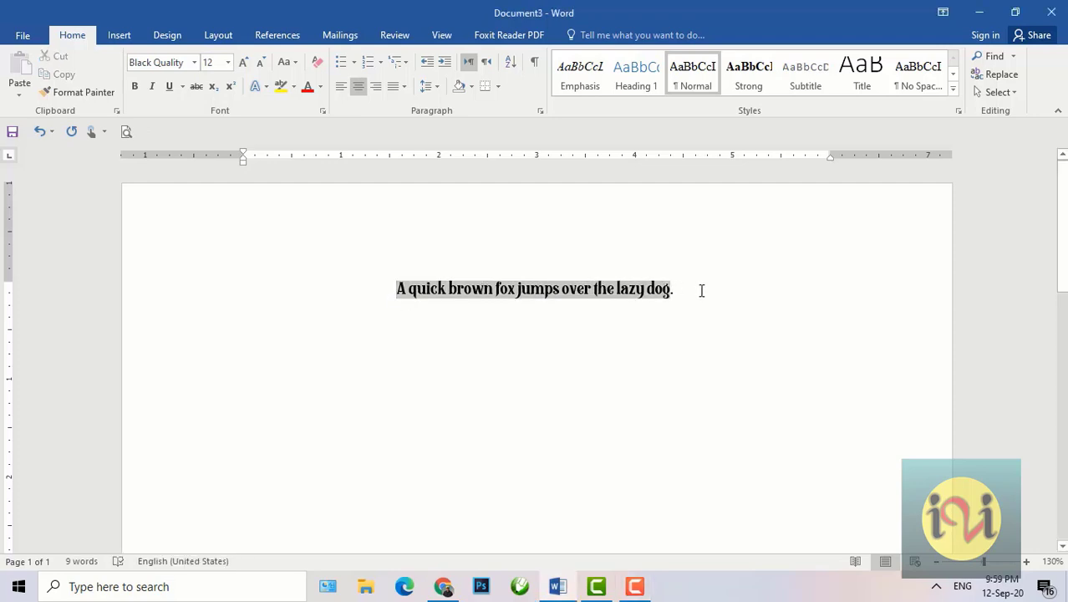
pyautogui.click(228, 63)
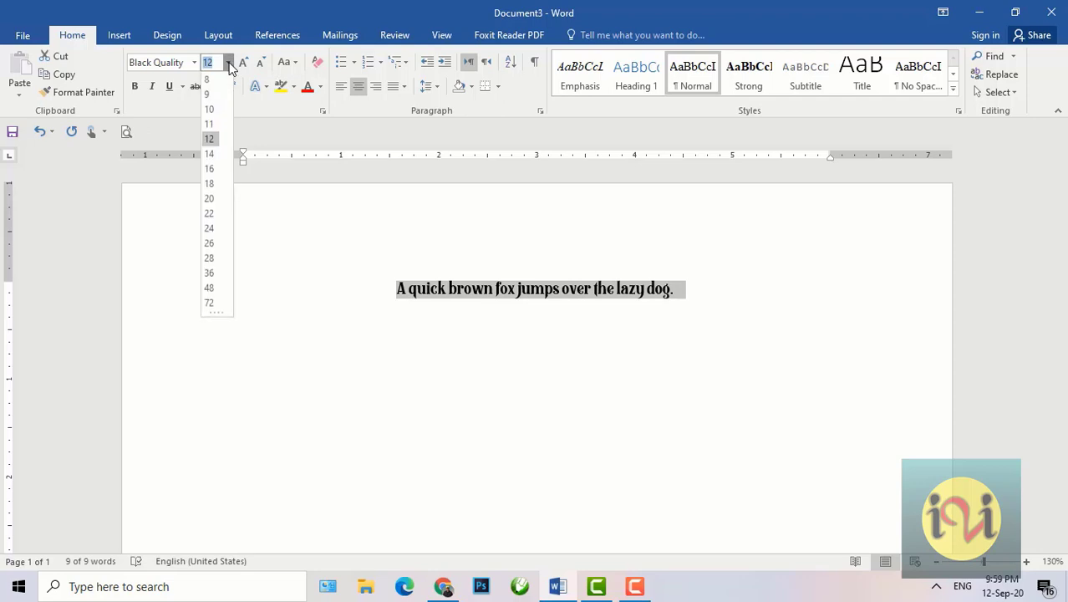
pyautogui.click(212, 187)
pyautogui.click(406, 326)
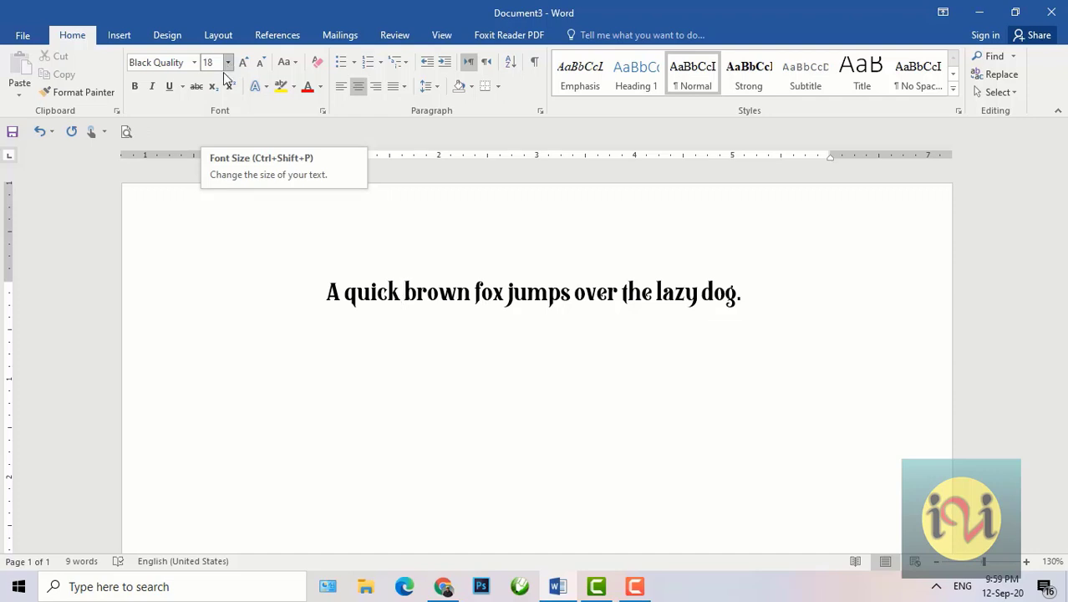
# Select the whole sentence from its first letter through the full stop.
pyautogui.click(325, 292)
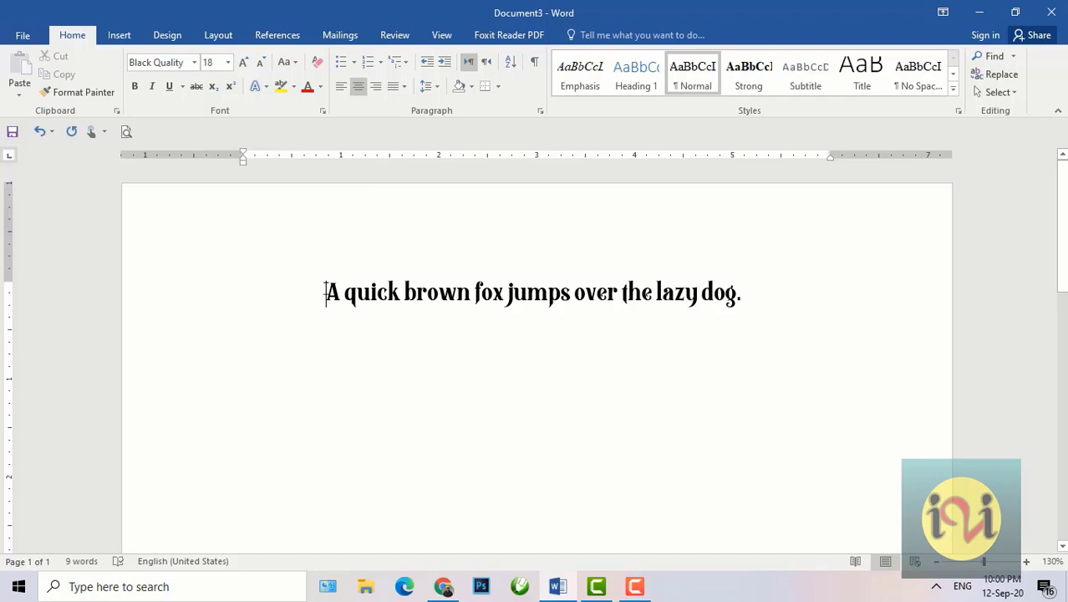
pyautogui.moveTo(326, 292); pyautogui.dragTo(764, 297)
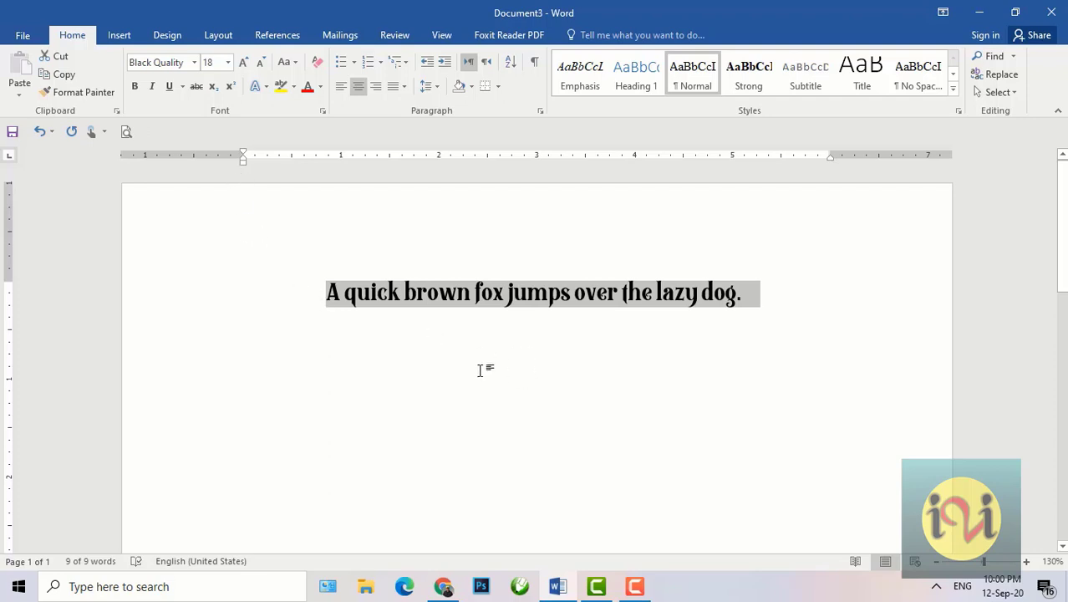
pyautogui.moveTo(634, 591)
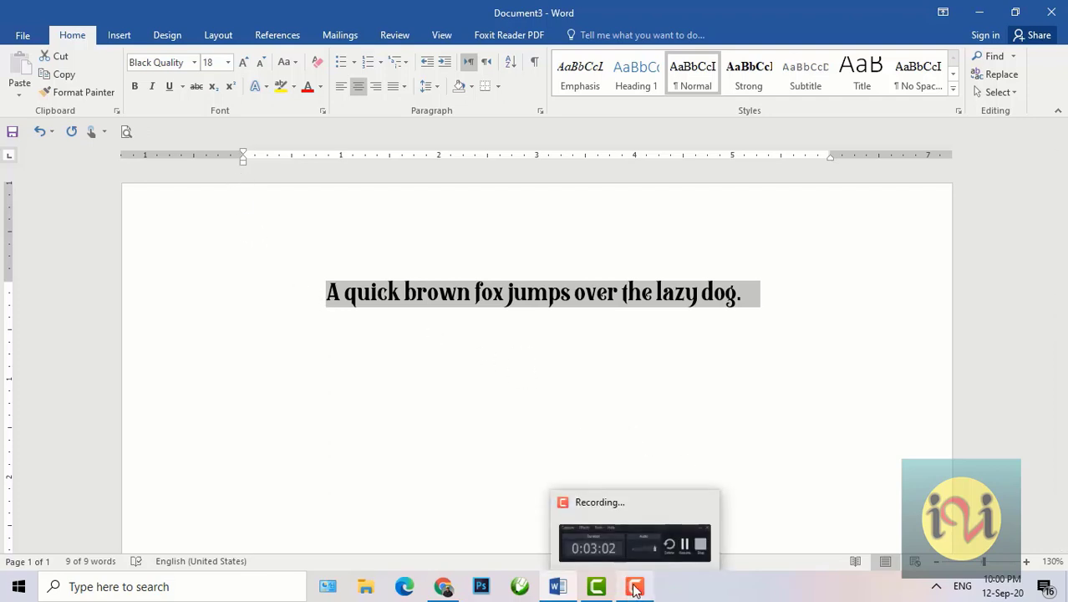
pyautogui.click(634, 589)
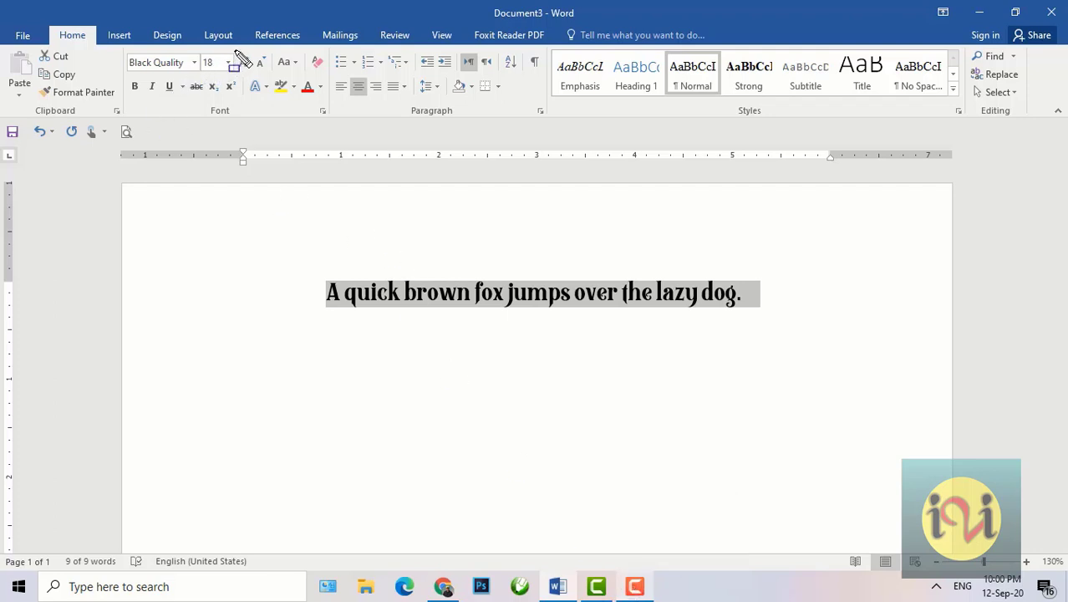
pyautogui.moveTo(235, 49); pyautogui.dragTo(276, 78)
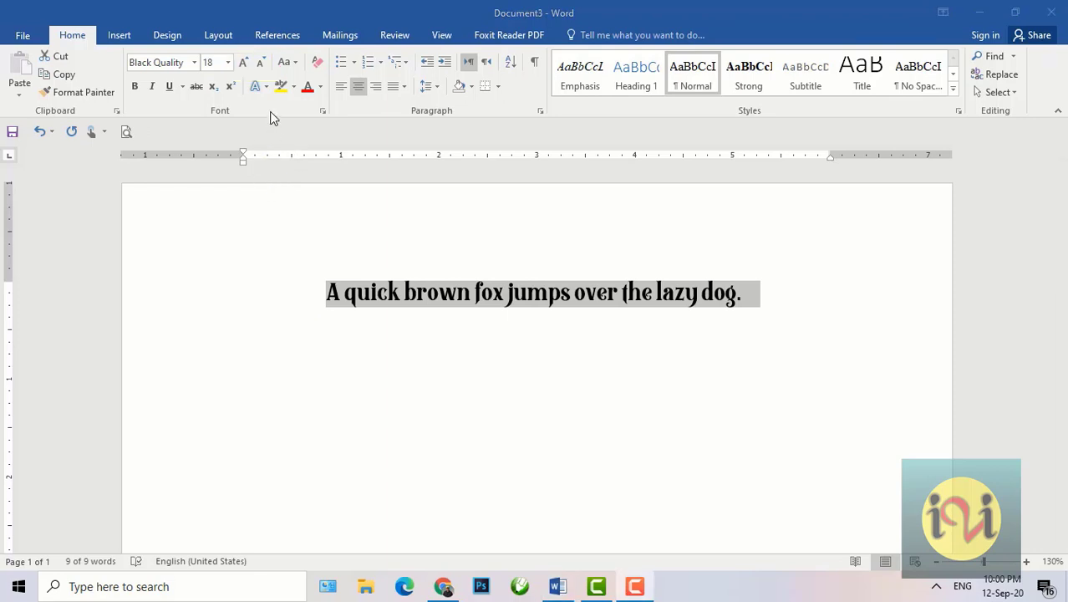
# Set the font size of the selected sentence to 22.
pyautogui.click(228, 64)
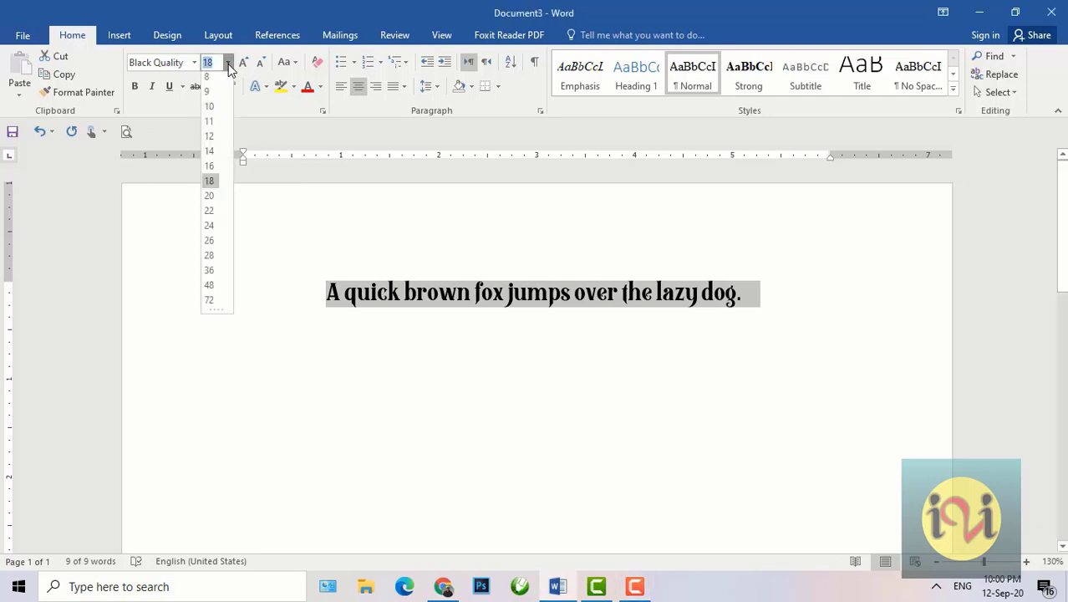
pyautogui.click(209, 215)
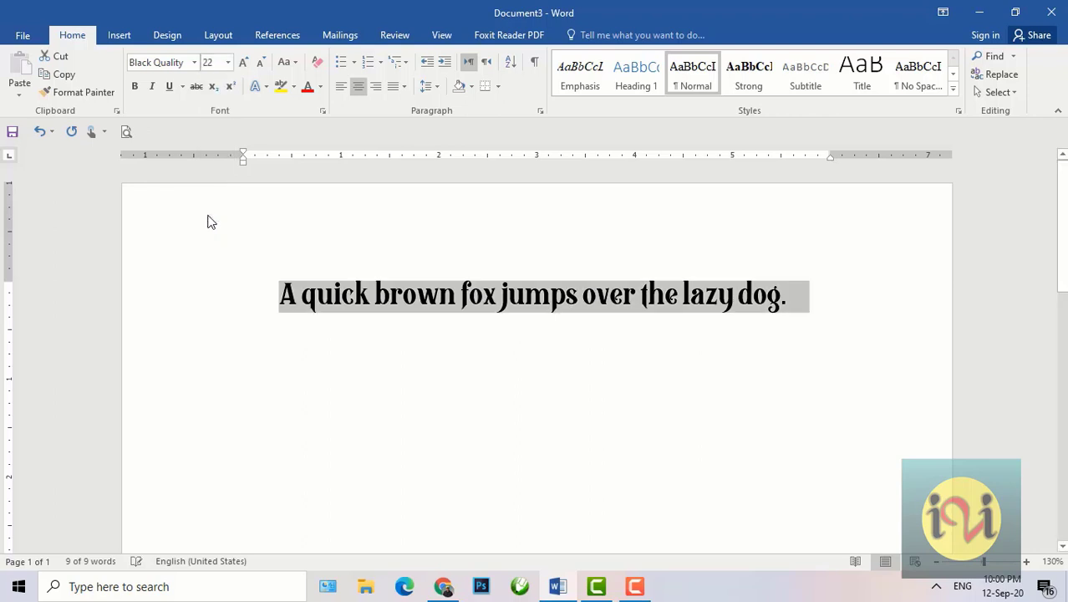
# Decrease the selected sentence's font size in three increments to 16 and increase it back to 22 the same way.
pyautogui.click(262, 64)
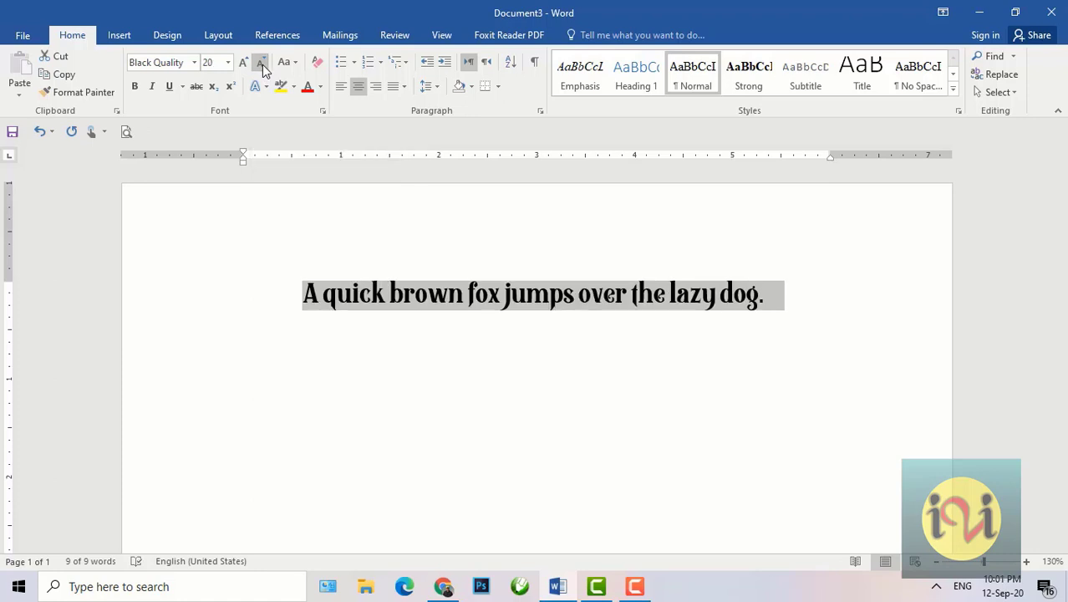
pyautogui.click(263, 64)
pyautogui.click(262, 64)
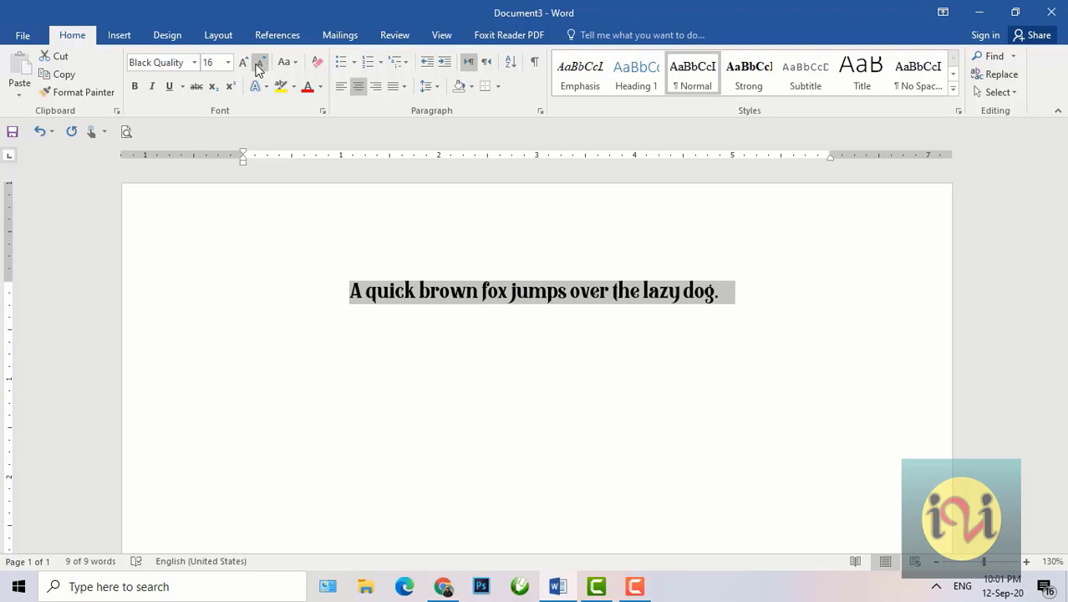
pyautogui.click(243, 63)
pyautogui.click(244, 63)
pyautogui.click(243, 64)
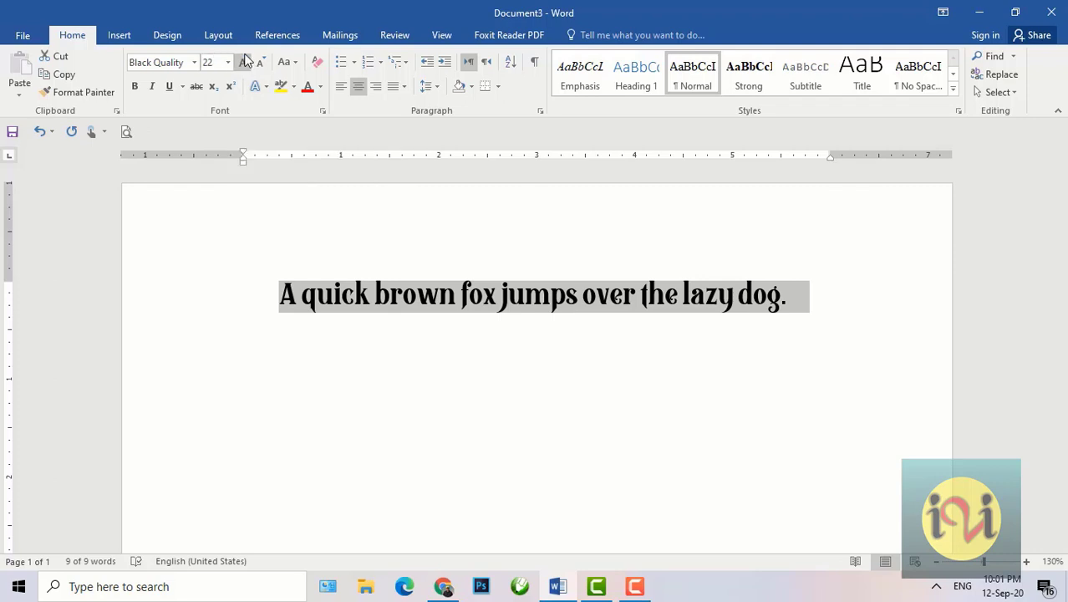
pyautogui.hotkey('ctrl', 'shift', 'd')
pyautogui.moveTo(197, 49); pyautogui.dragTo(270, 75)
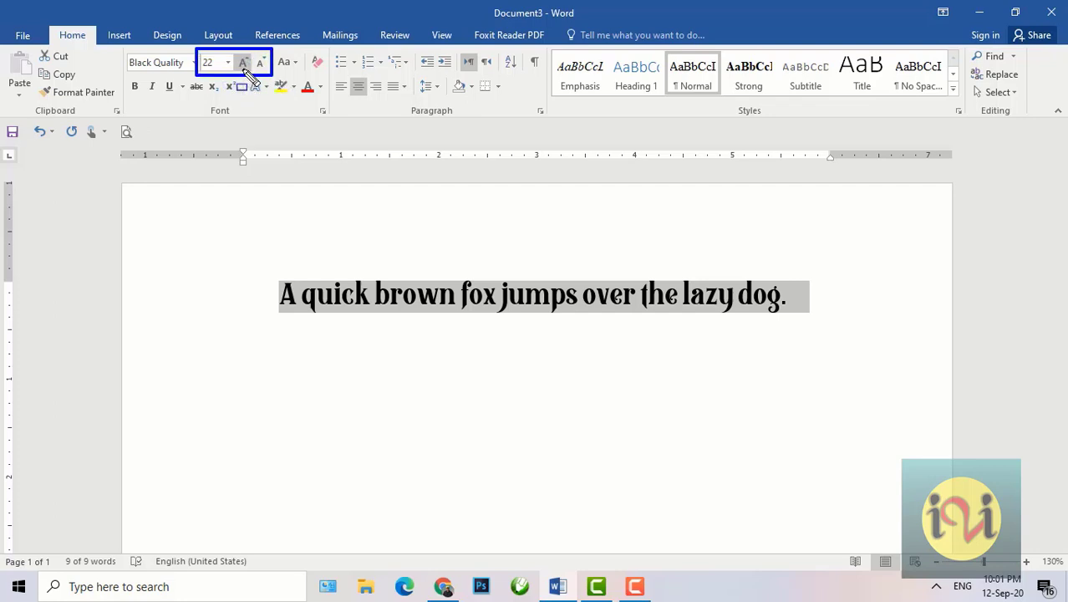
pyautogui.press('Escape')
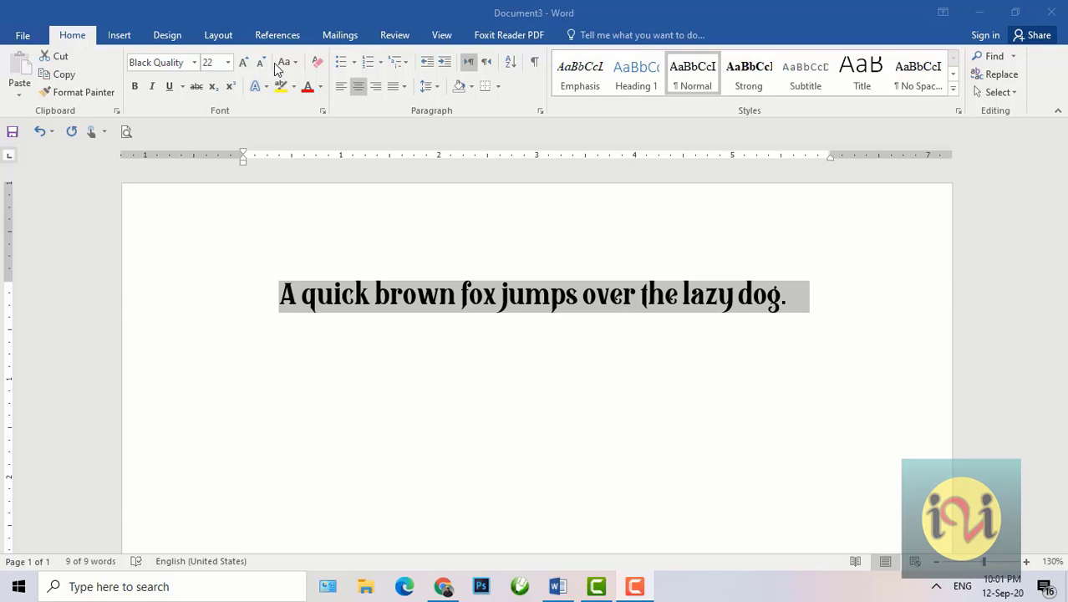
# Try font size 12 on the selected sentence and set it to 16 instead.
pyautogui.click(227, 63)
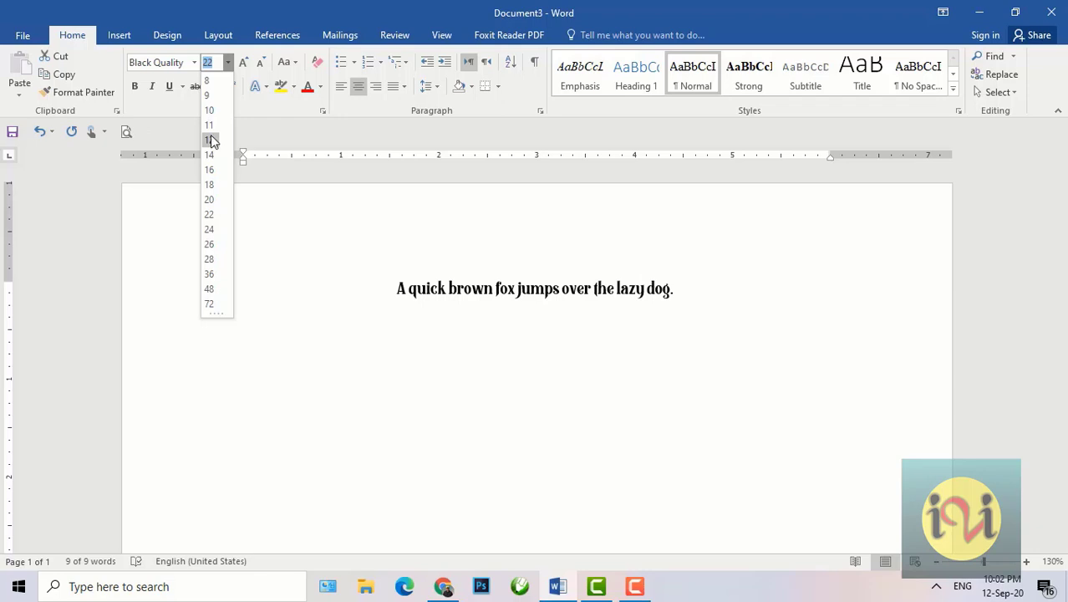
pyautogui.click(211, 141)
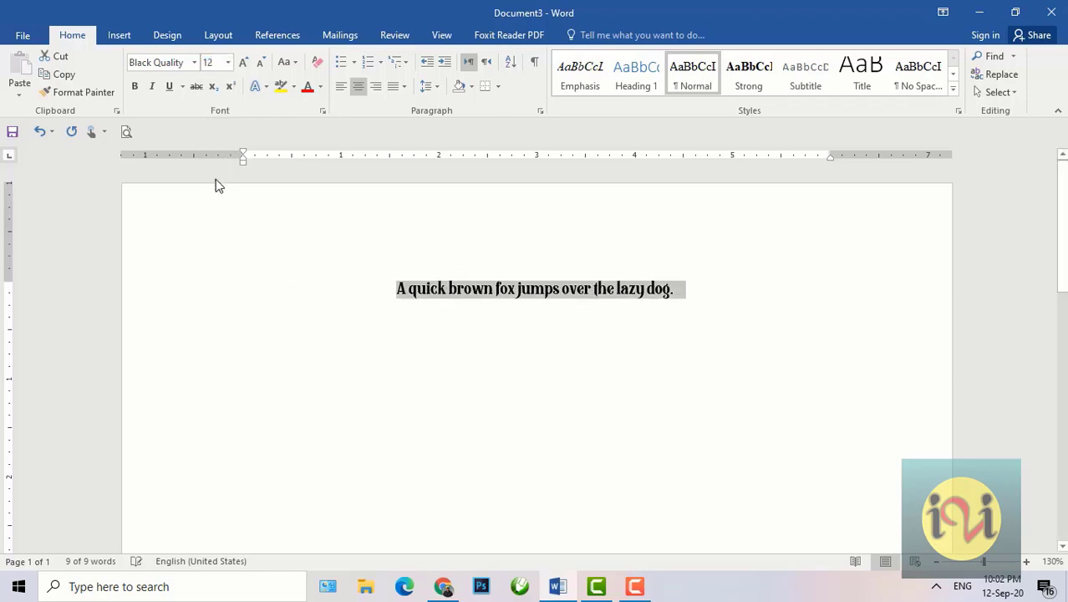
pyautogui.click(228, 63)
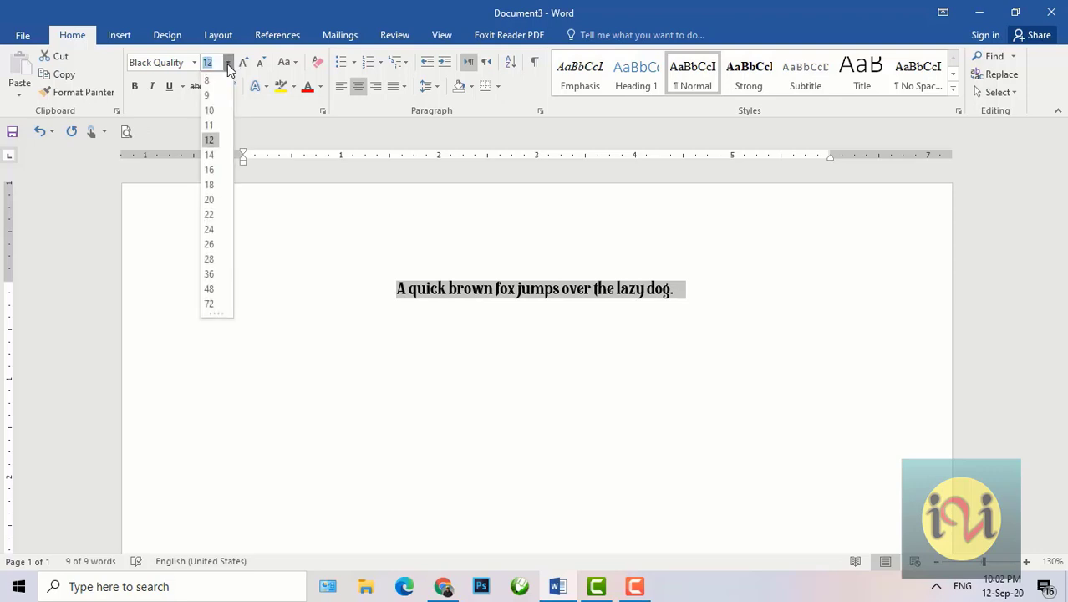
pyautogui.click(208, 167)
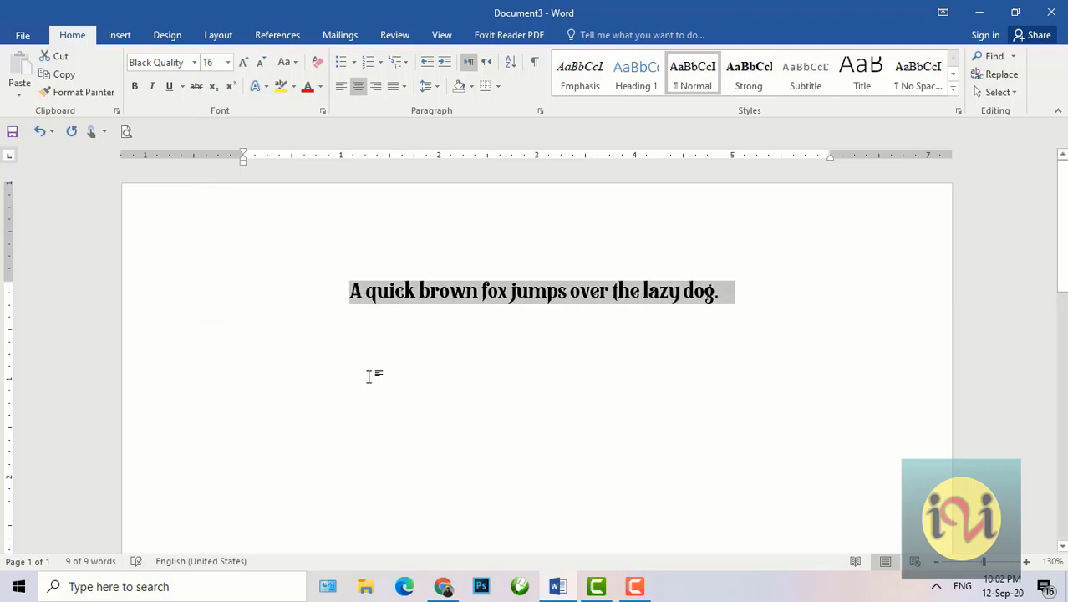